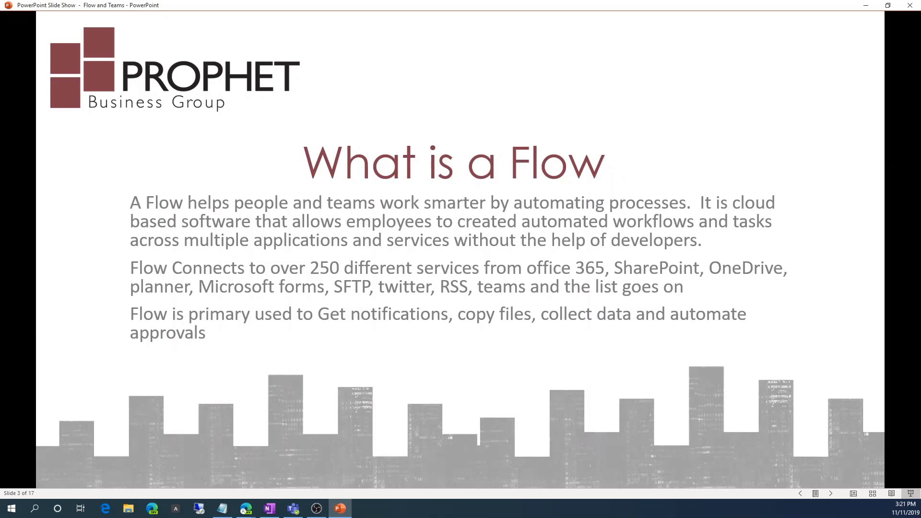
# Advance the slideshow to the Components and Types slide
pyautogui.press('Right')
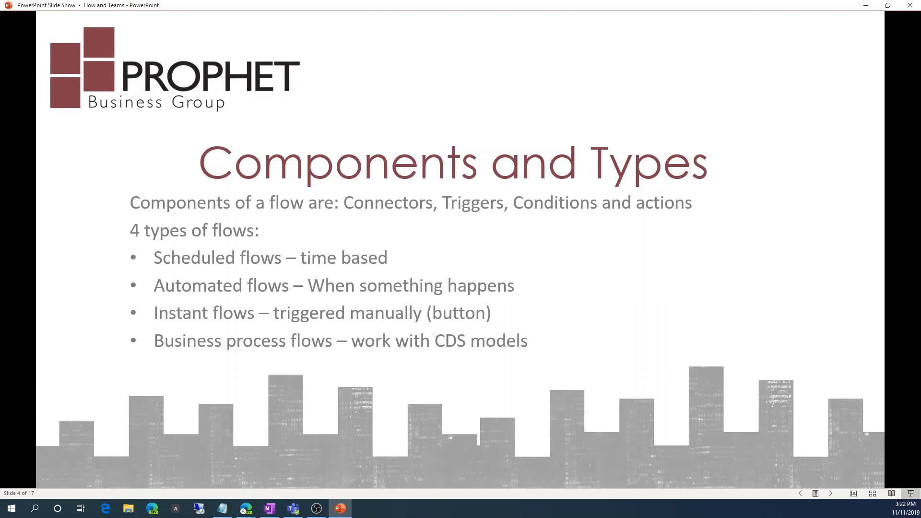
# Advance through the Teams and flow triggers slide to the Templates in Flow slide
pyautogui.press('Right')
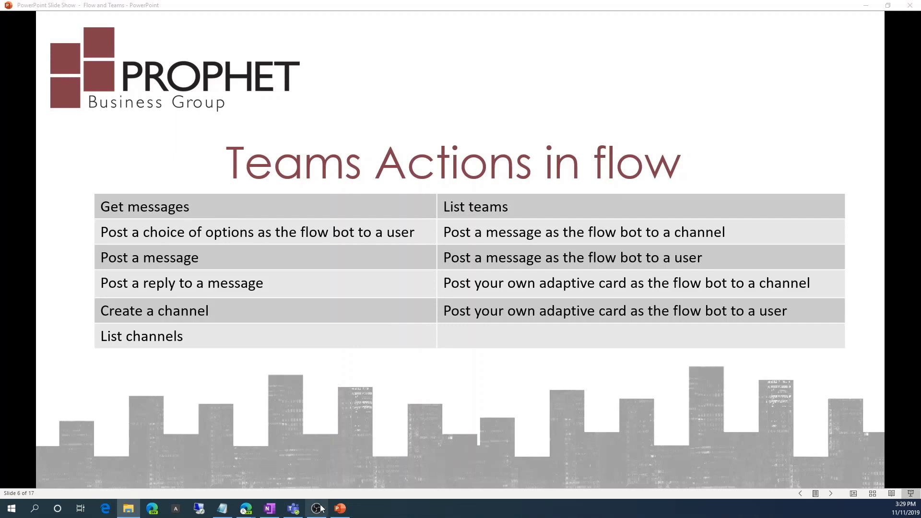
pyautogui.click(298, 393)
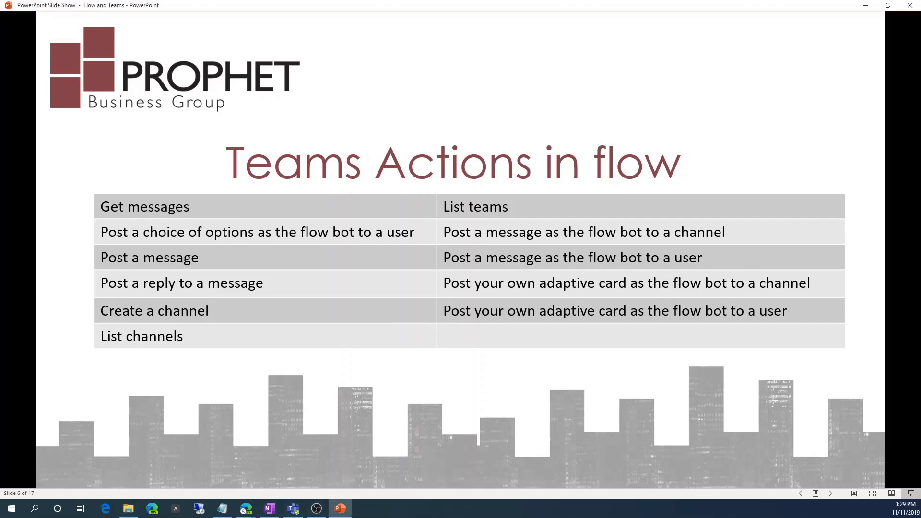
pyautogui.press('Right')
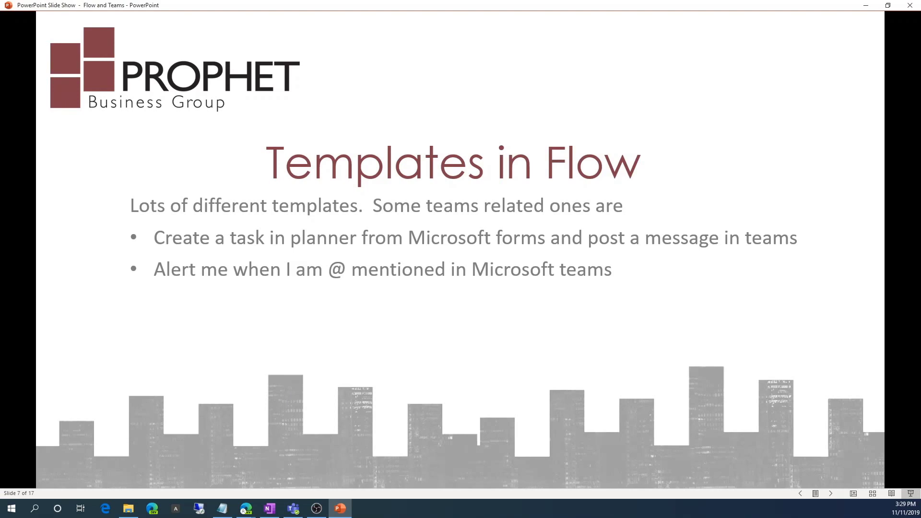
# Advance the slideshow to the Demo Microsoft Flow slide
pyautogui.press('Right')
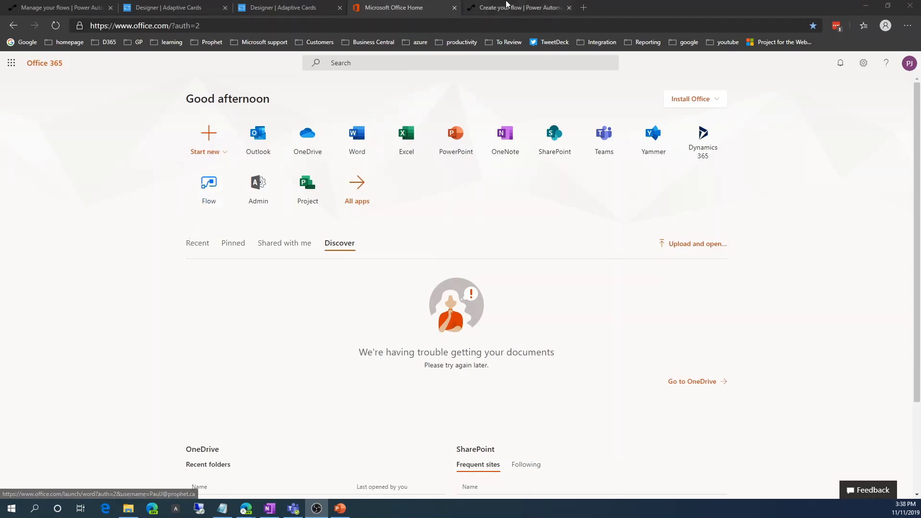
# Switch to the Power Automate browser page to create a flow
pyautogui.click(508, 7)
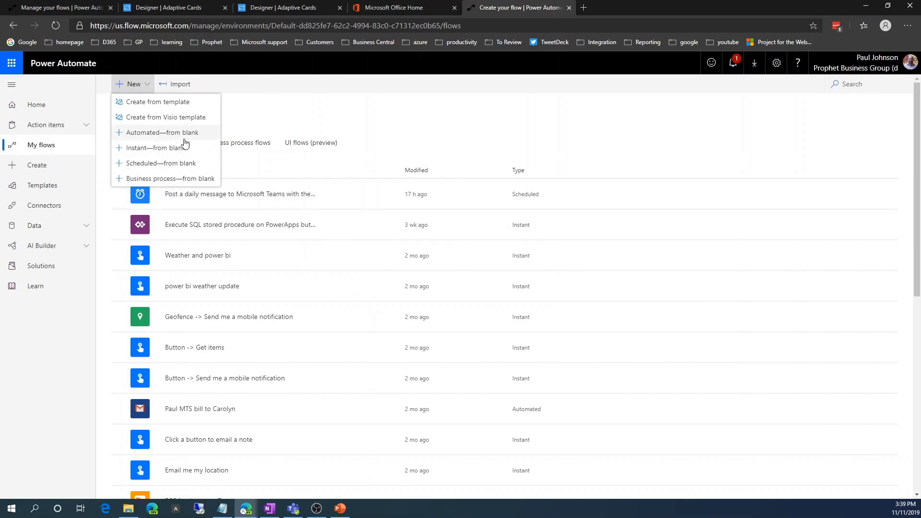
# Create an instant flow from blank named demo with a manual trigger
pyautogui.click(179, 149)
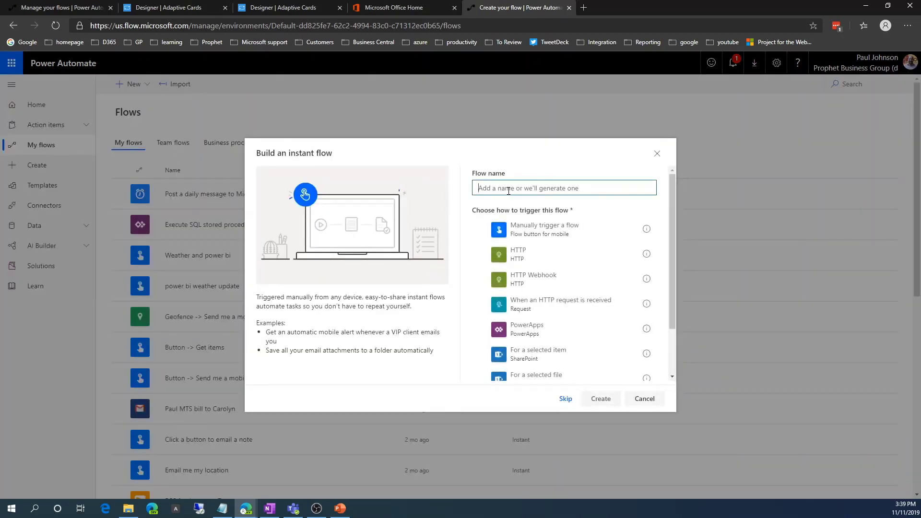
pyautogui.write('demo')
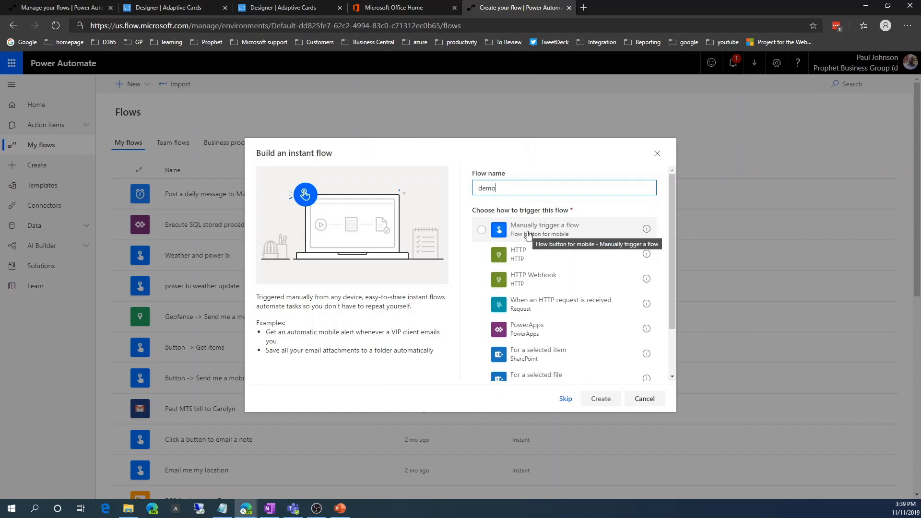
pyautogui.click(527, 231)
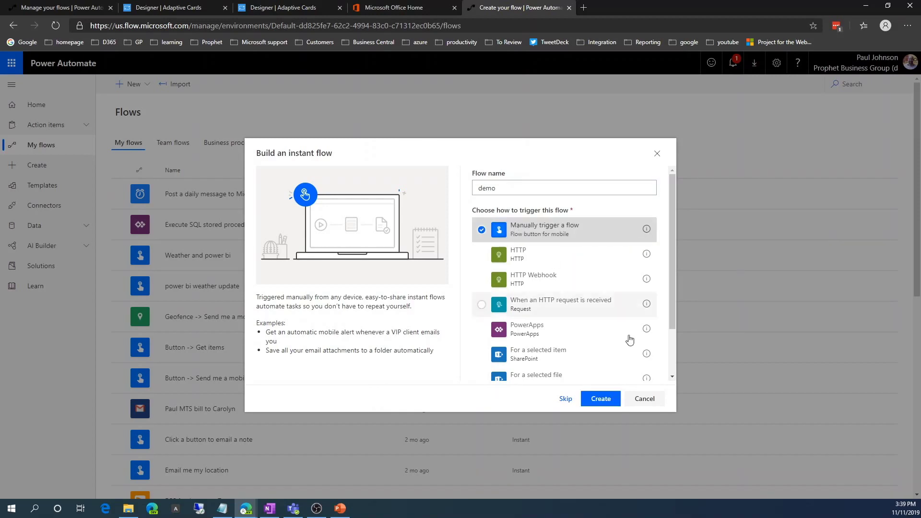
pyautogui.click(603, 404)
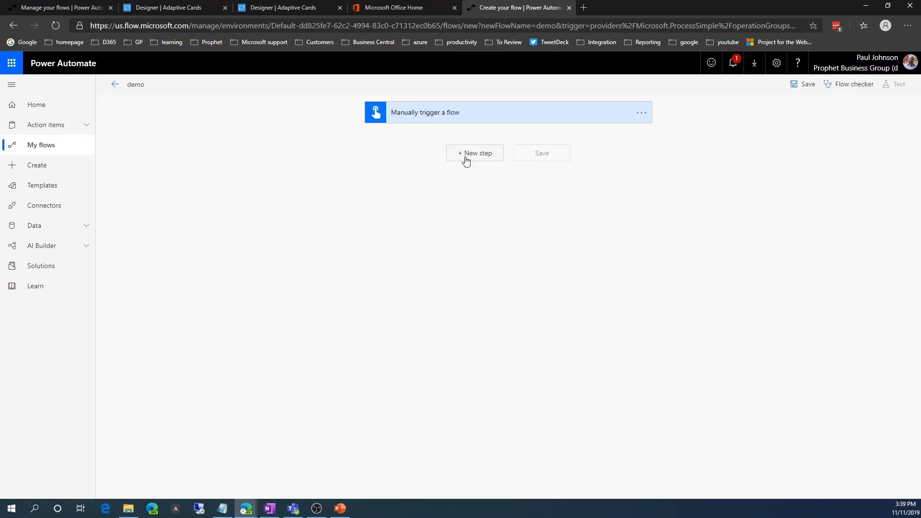
pyautogui.click(465, 155)
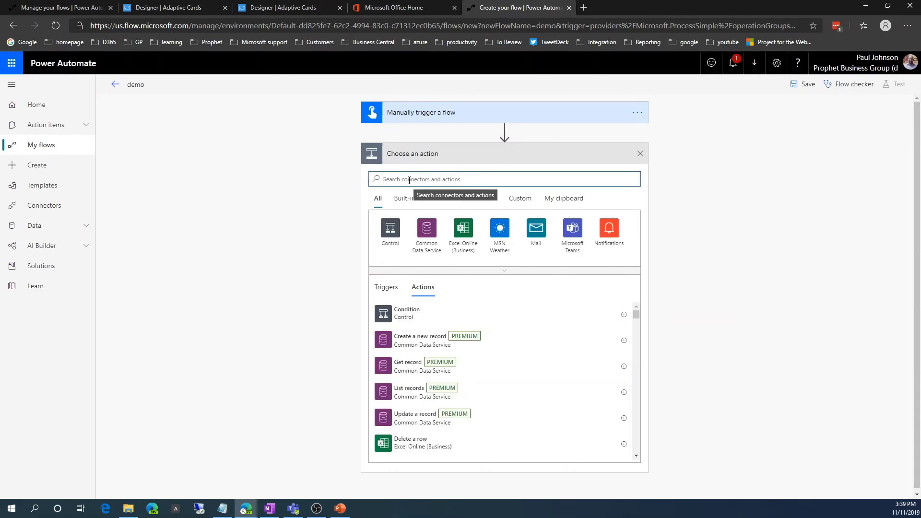
pyautogui.write('teams')
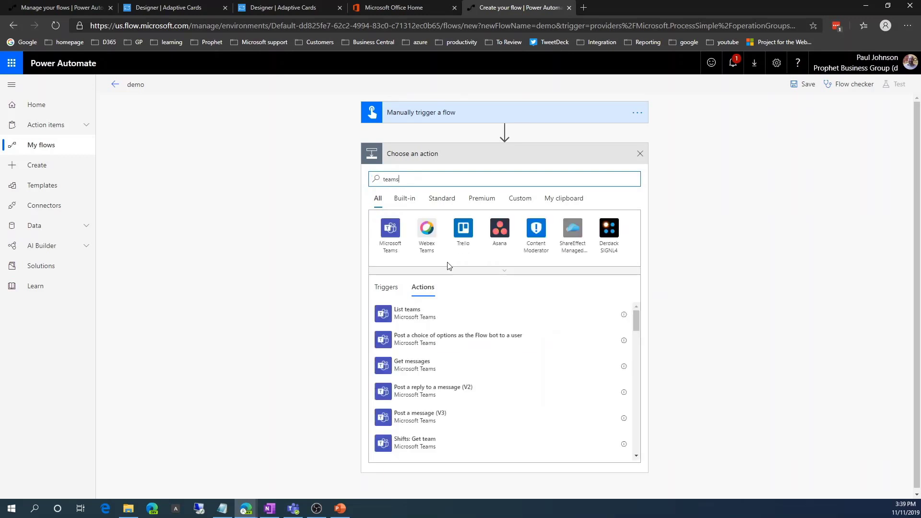
pyautogui.scroll(-1, 427, 327)
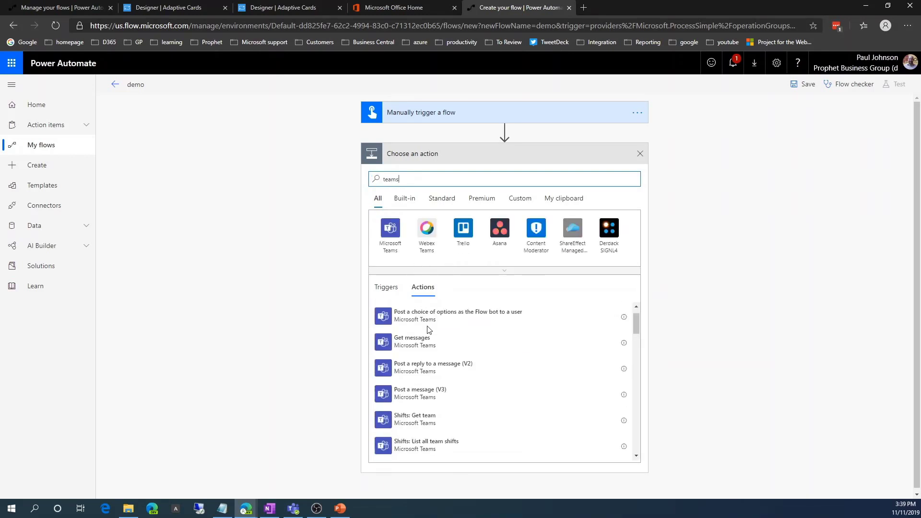
pyautogui.scroll(1, 426, 327)
pyautogui.scroll(-2, 428, 330)
pyautogui.scroll(-1, 428, 329)
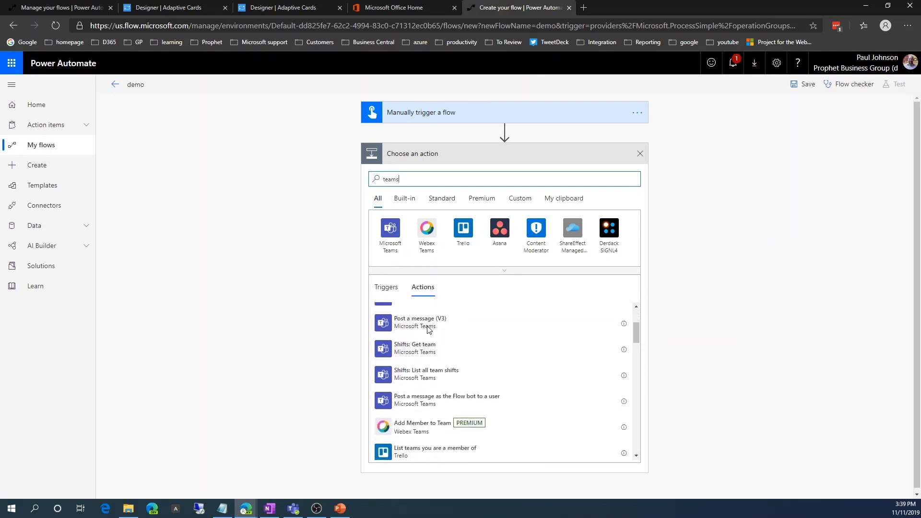
pyautogui.scroll(3, 427, 329)
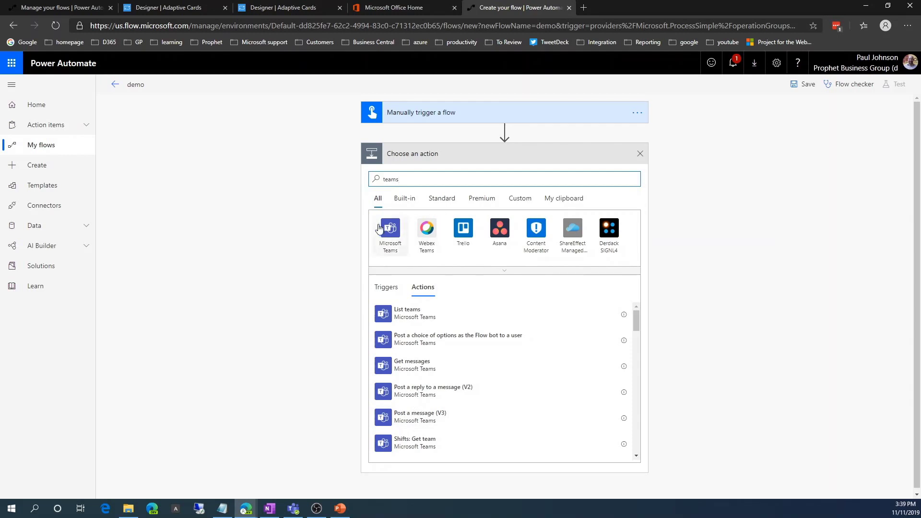
pyautogui.doubleClick(403, 179)
pyautogui.press('BackSpace')
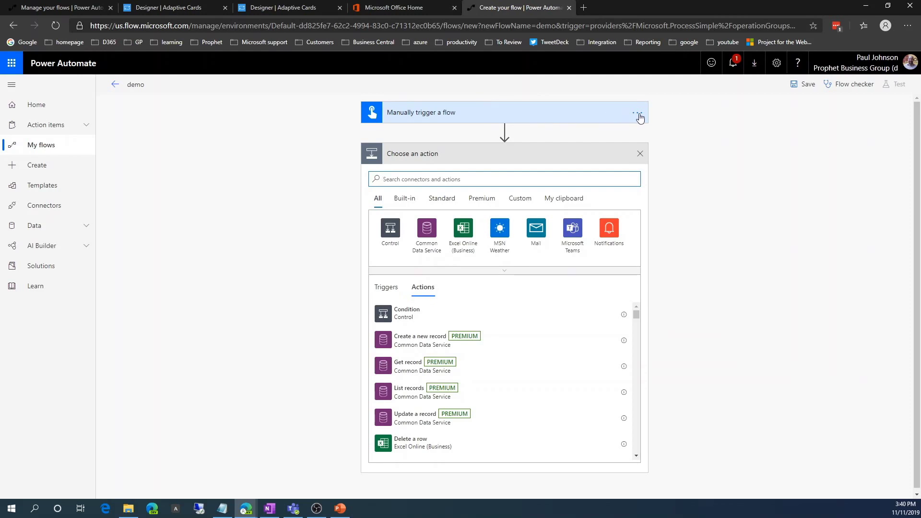
# Delete the demo flow's manual trigger step and confirm the deletion
pyautogui.click(639, 153)
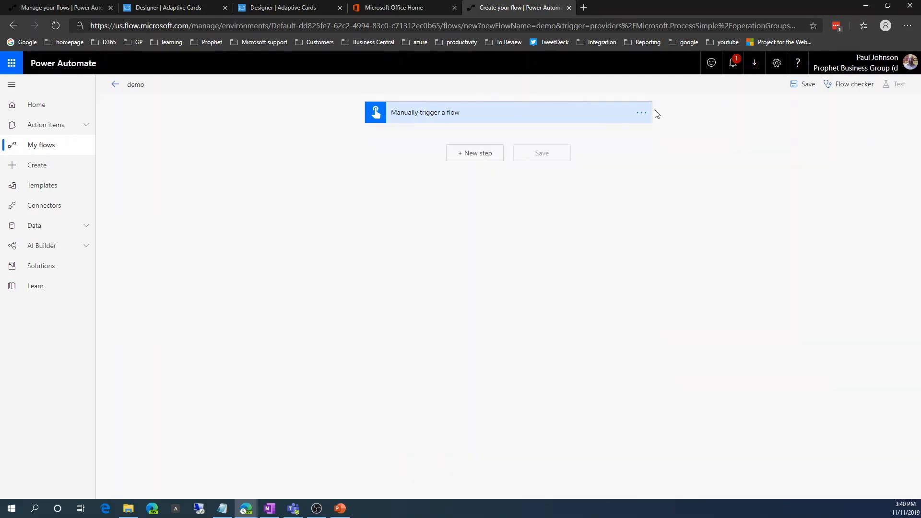
pyautogui.click(648, 116)
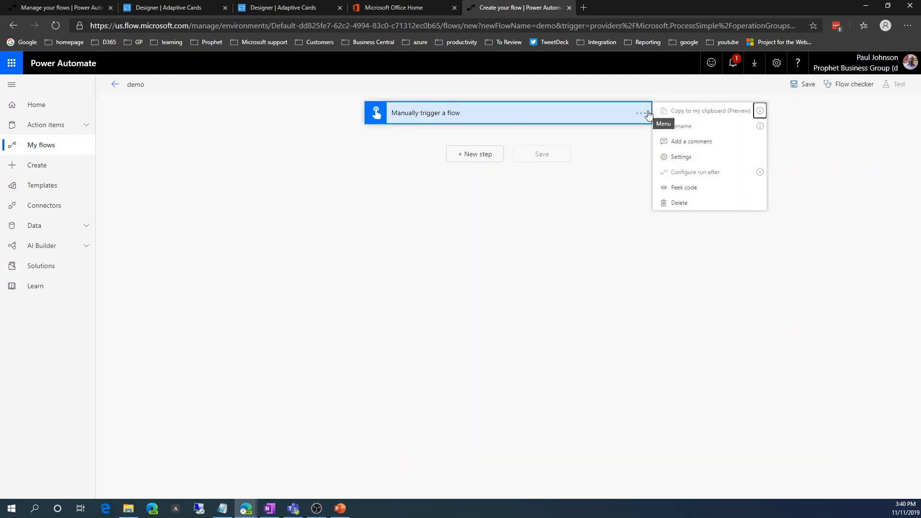
pyautogui.click(685, 202)
pyautogui.click(465, 299)
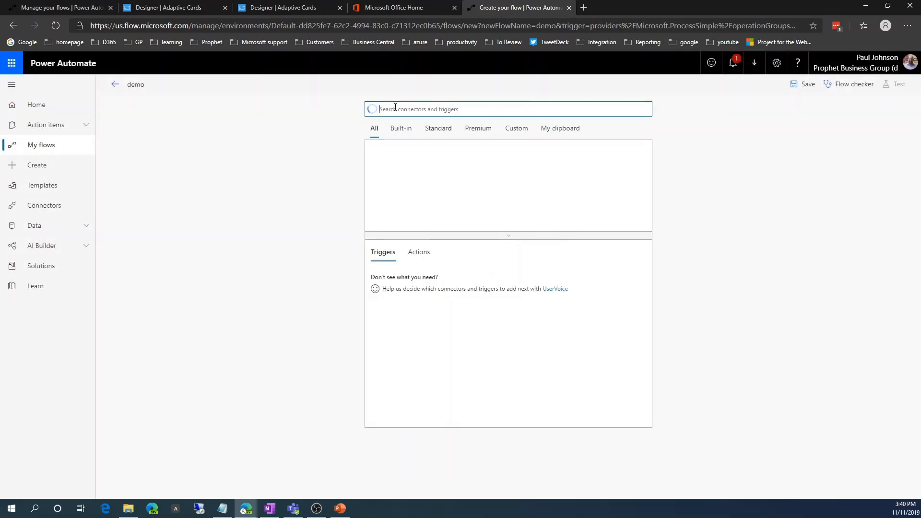
# Browse the Microsoft Teams triggers and actions, then head to the Connectors page
pyautogui.click(424, 207)
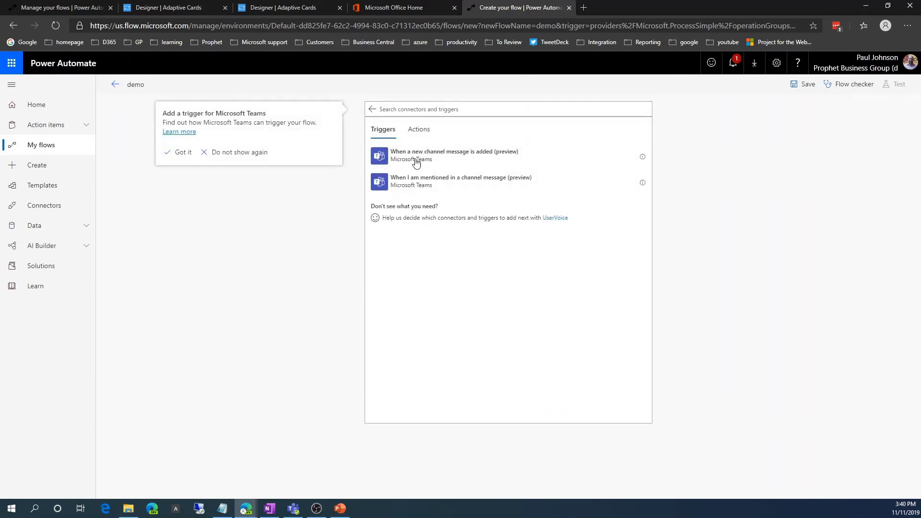
pyautogui.click(419, 130)
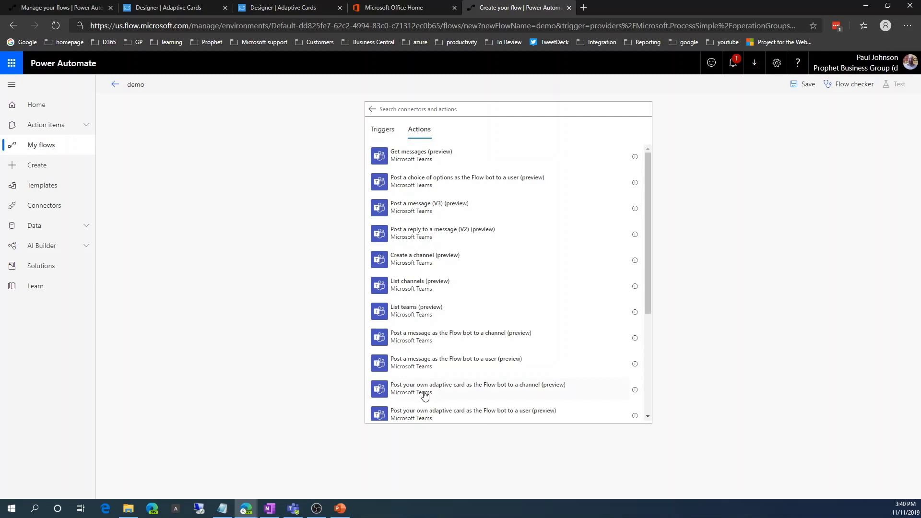
pyautogui.click(382, 130)
pyautogui.click(377, 110)
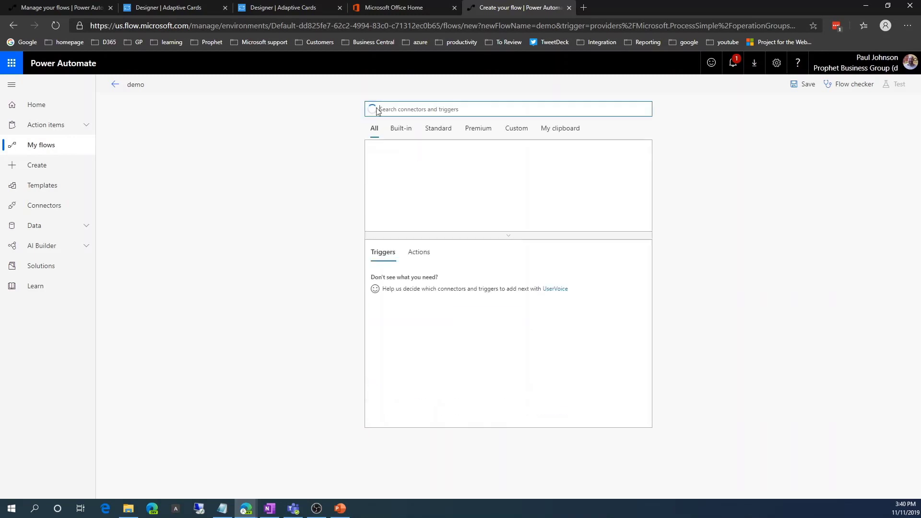
pyautogui.click(44, 206)
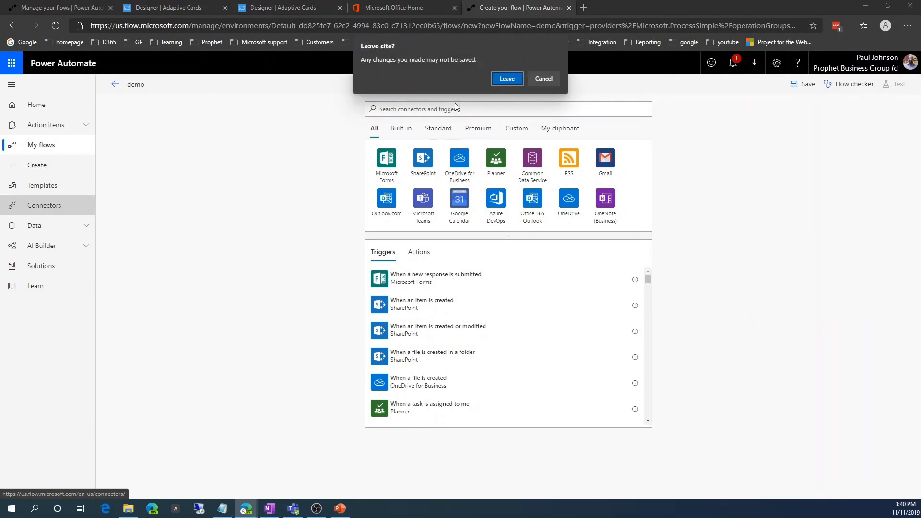
# Confirm leaving the unsaved flow to reach the connectors catalogue
pyautogui.click(507, 79)
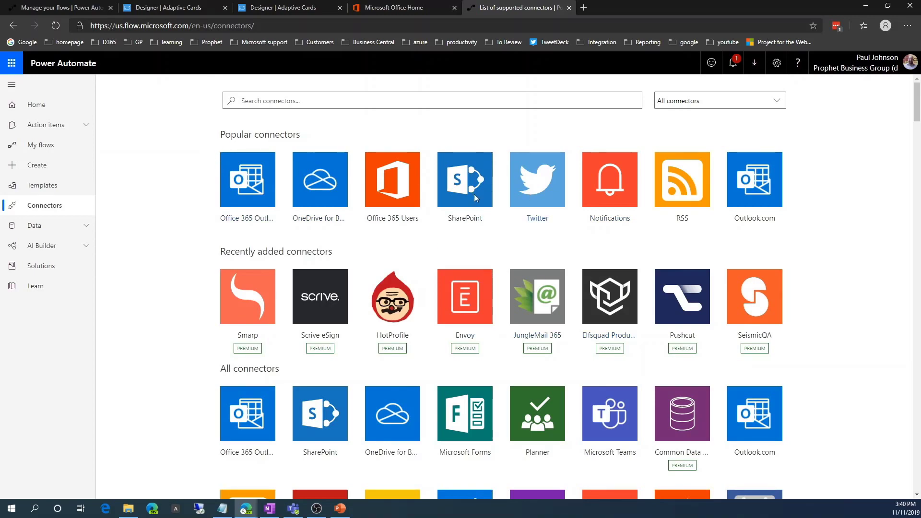
pyautogui.scroll(-2, 364, 286)
pyautogui.scroll(-1, 363, 286)
pyautogui.scroll(-3, 363, 286)
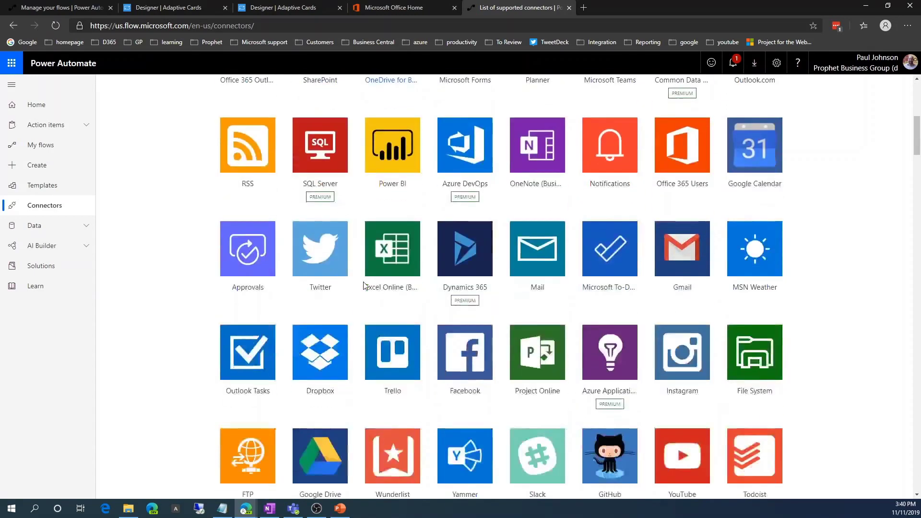
pyautogui.scroll(-1, 363, 286)
pyautogui.scroll(-1, 363, 286)
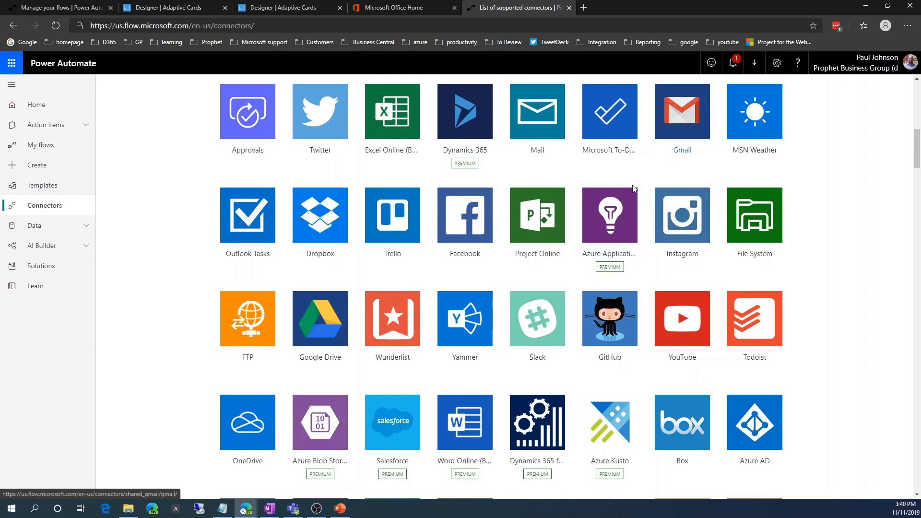
pyautogui.scroll(-1, 544, 268)
pyautogui.scroll(1, 544, 268)
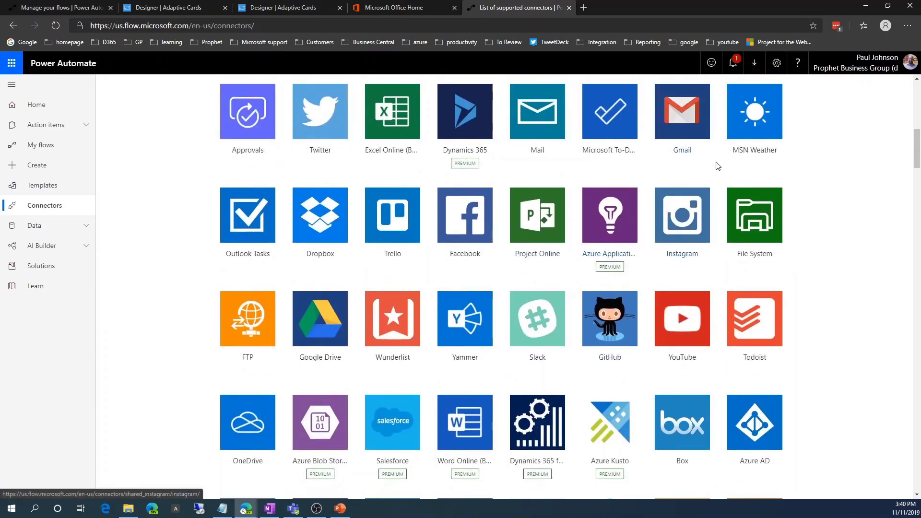
pyautogui.scroll(-3, 585, 268)
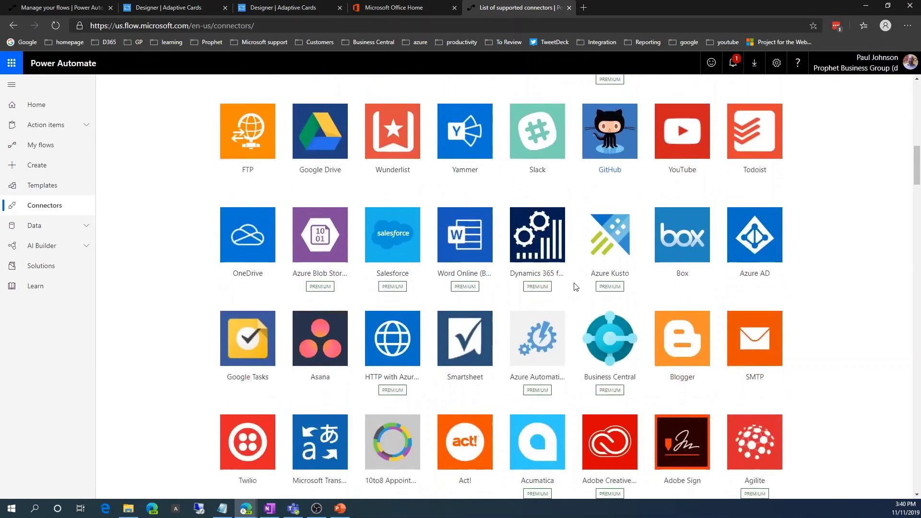
pyautogui.scroll(-2, 576, 287)
pyautogui.scroll(-1, 569, 306)
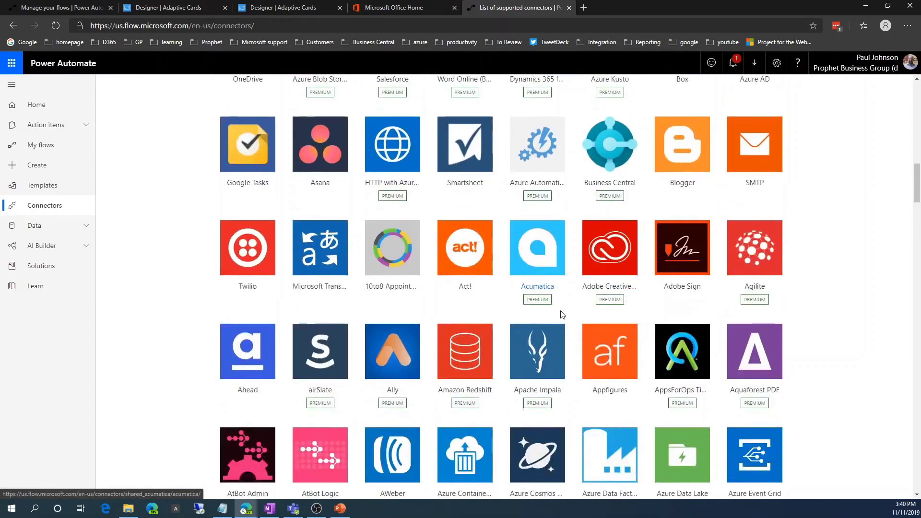
pyautogui.scroll(-1, 589, 177)
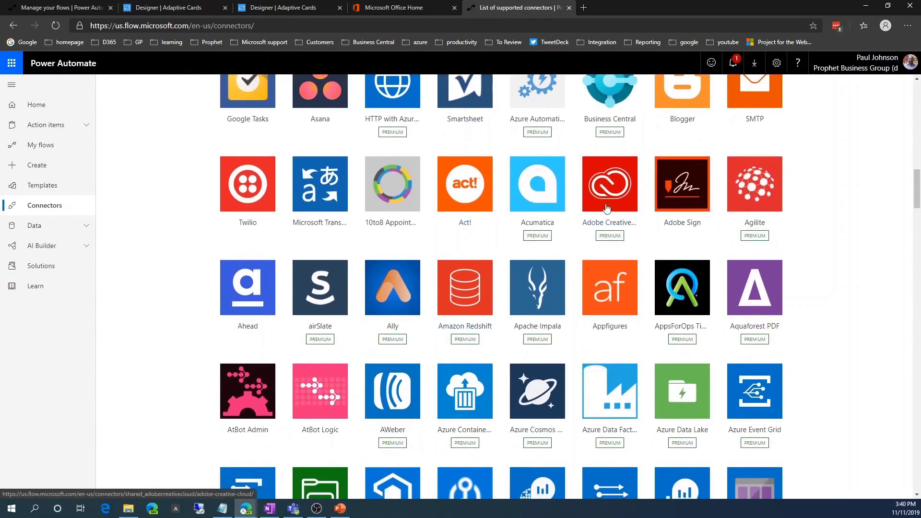
pyautogui.scroll(-3, 587, 232)
pyautogui.scroll(-2, 584, 241)
pyautogui.scroll(-4, 584, 241)
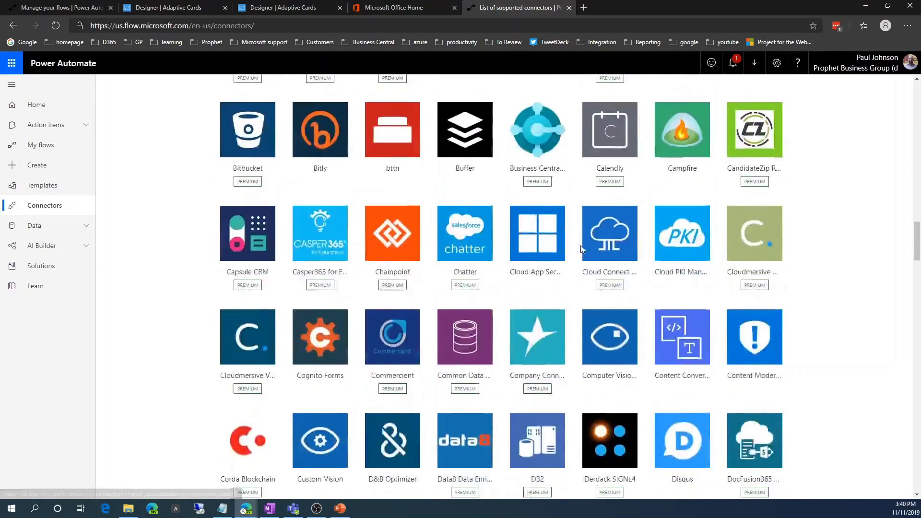
pyautogui.scroll(-3, 583, 249)
pyautogui.scroll(-4, 582, 250)
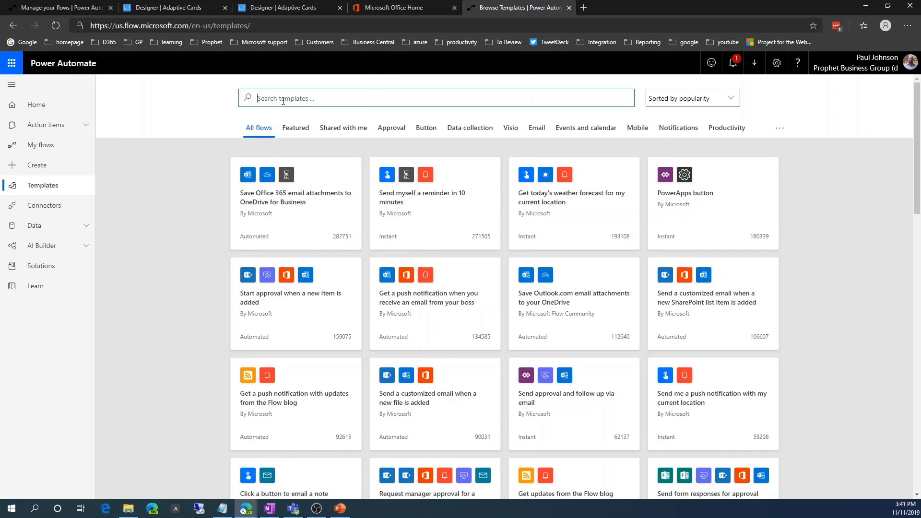
pyautogui.write('teas')
pyautogui.write('ms')
# Search templates for teams and open the Planner-to-Teams message template
pyautogui.press('Return')
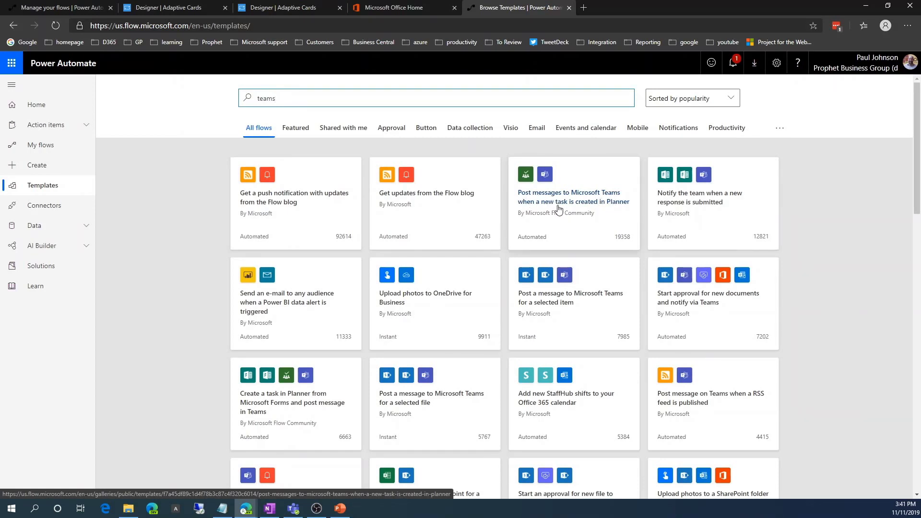
pyautogui.click(559, 203)
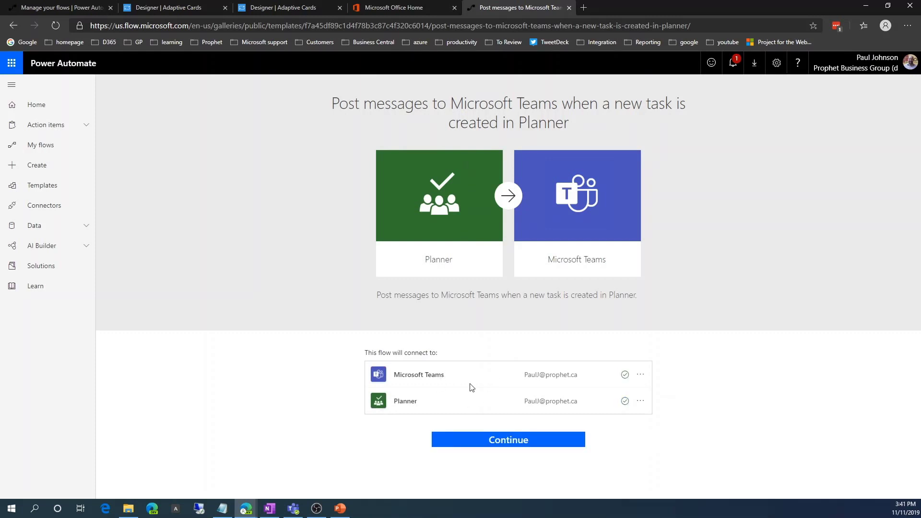
# Continue from the template page to start creating the Planner-to-Teams flow
pyautogui.click(523, 446)
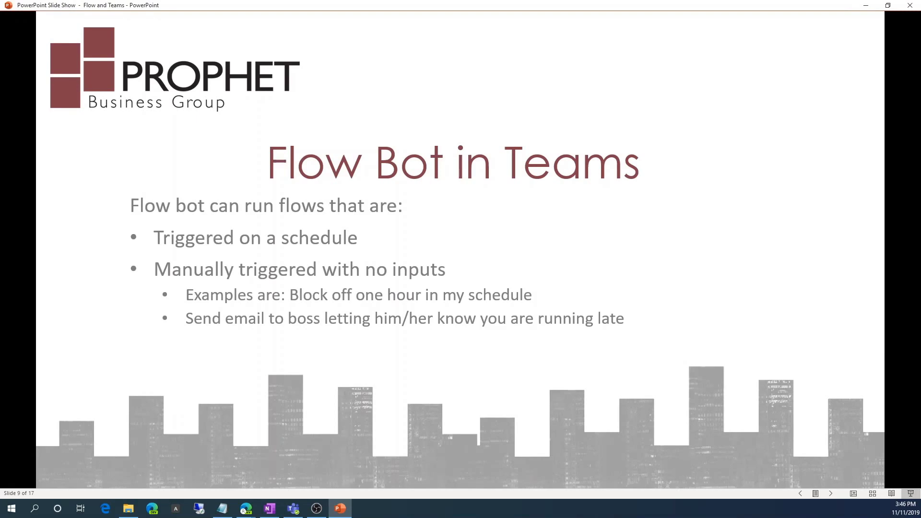
# Advance two slides from the Flow Bot follow-up to the Demo Flow Bot slide
pyautogui.press('Right')
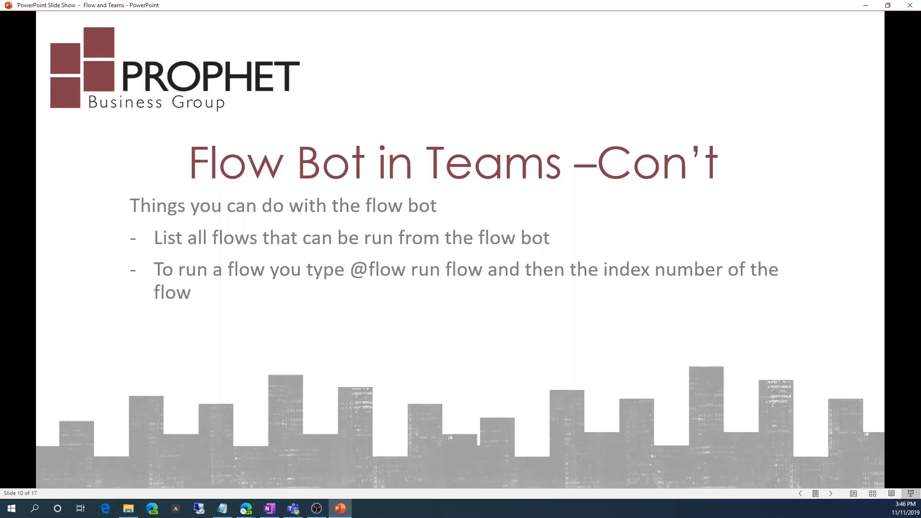
pyautogui.press('Right')
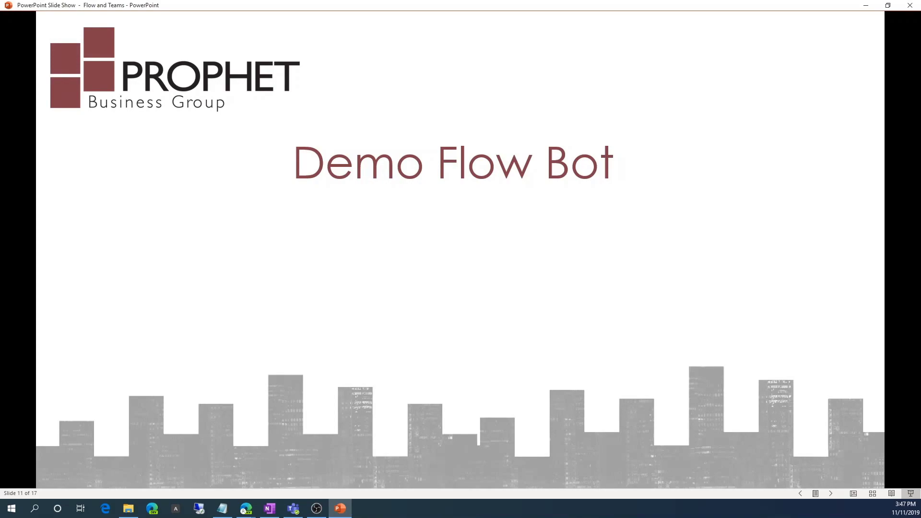
# Switch from the slide show to Teams showing the Webinar Paul General channel
pyautogui.click(316, 508)
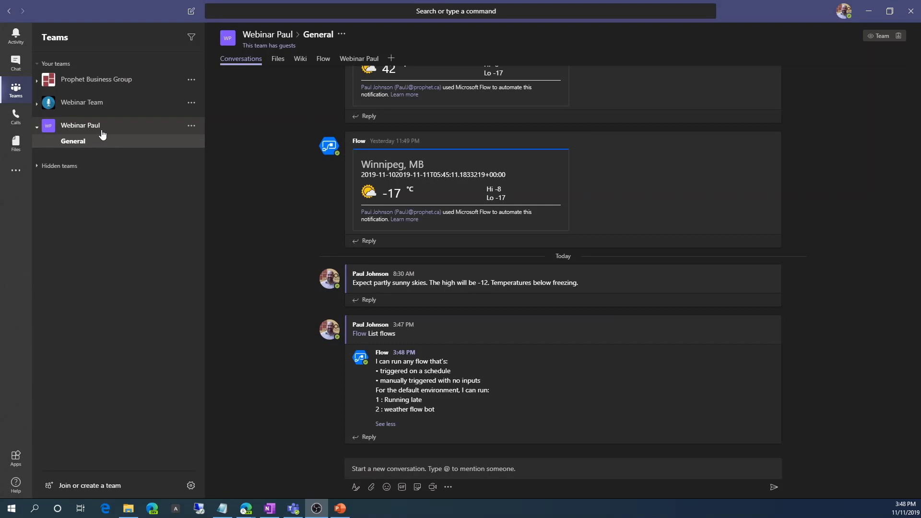
pyautogui.moveTo(561, 381)
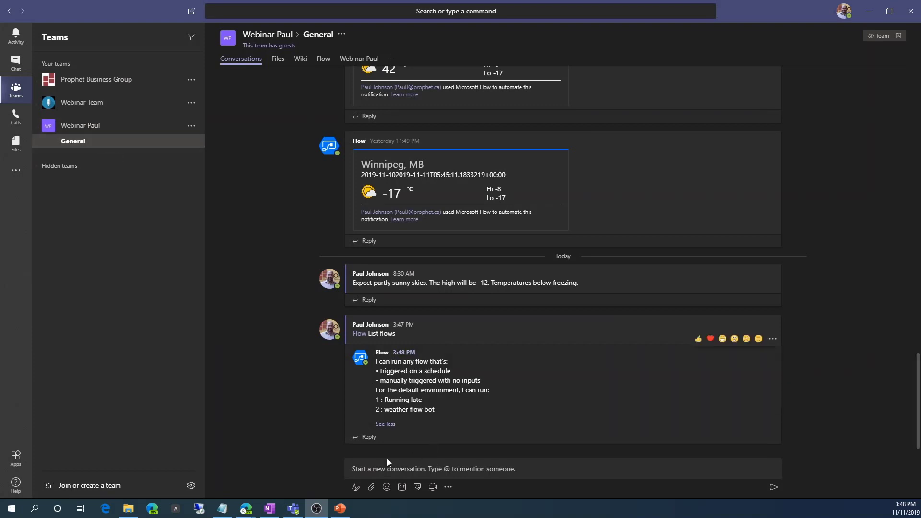
pyautogui.click(376, 468)
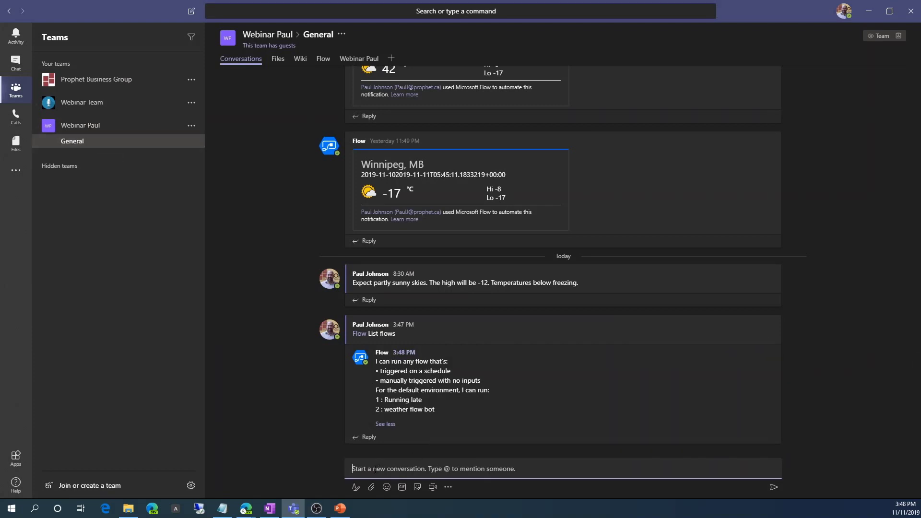
pyautogui.write('@flow')
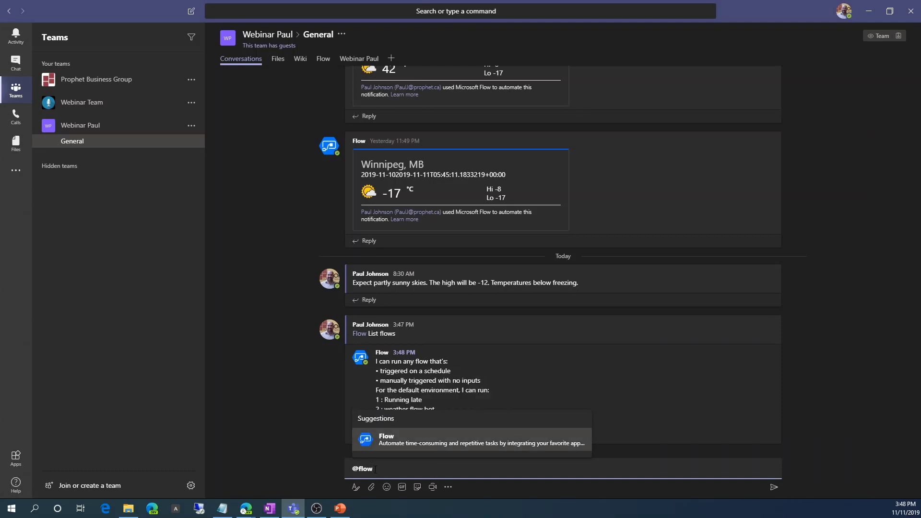
pyautogui.press('Return')
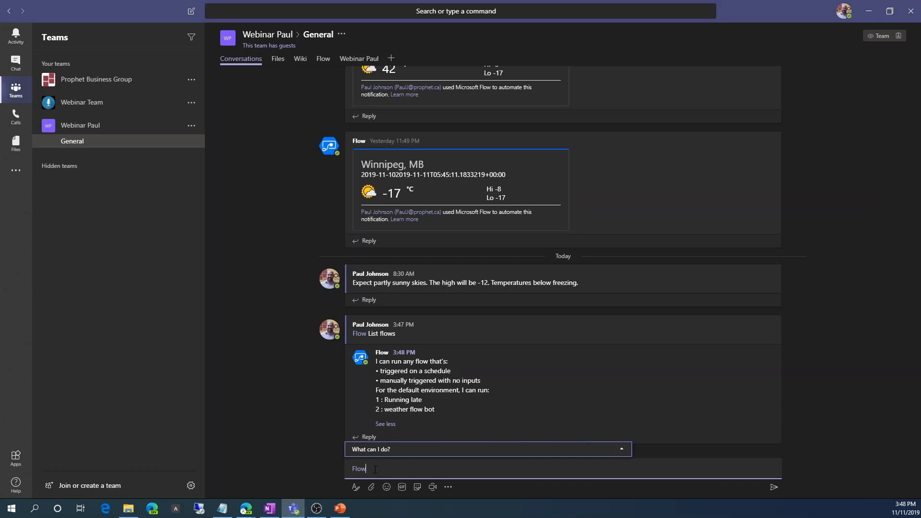
pyautogui.click(610, 451)
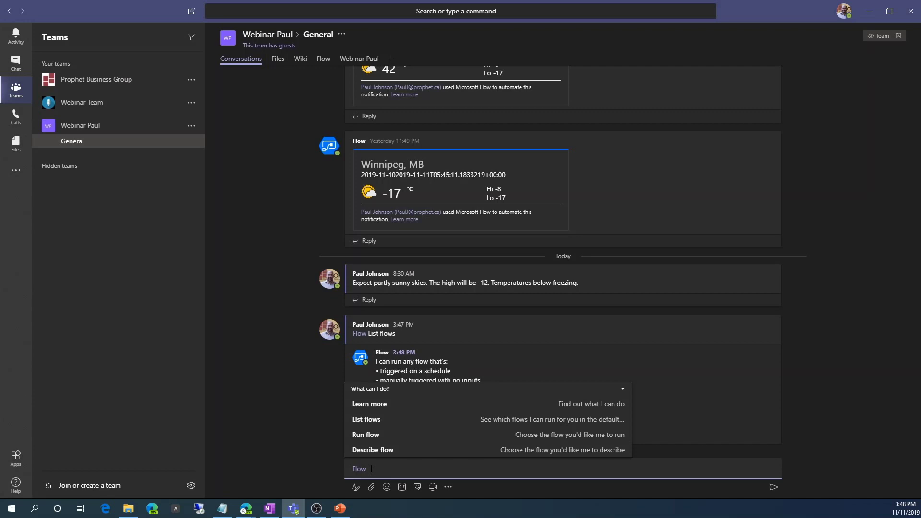
pyautogui.write('list')
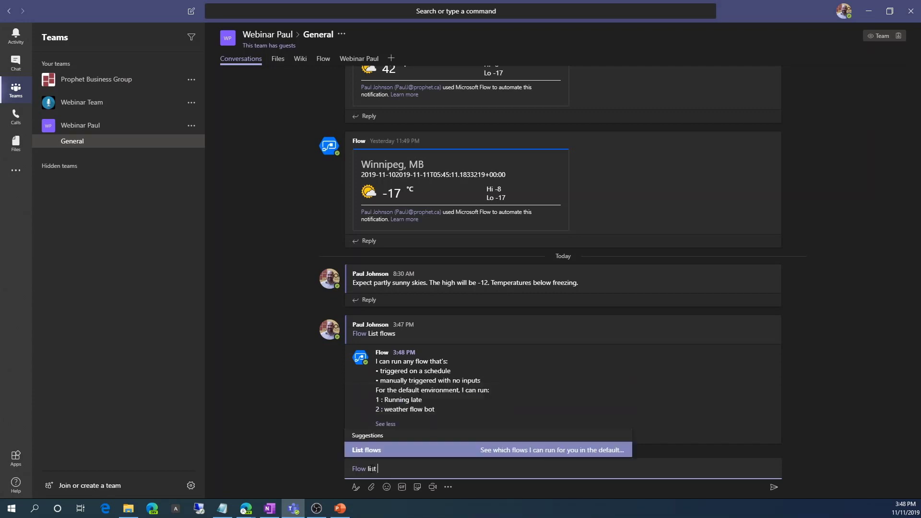
pyautogui.write(' flows')
pyautogui.press('Return')
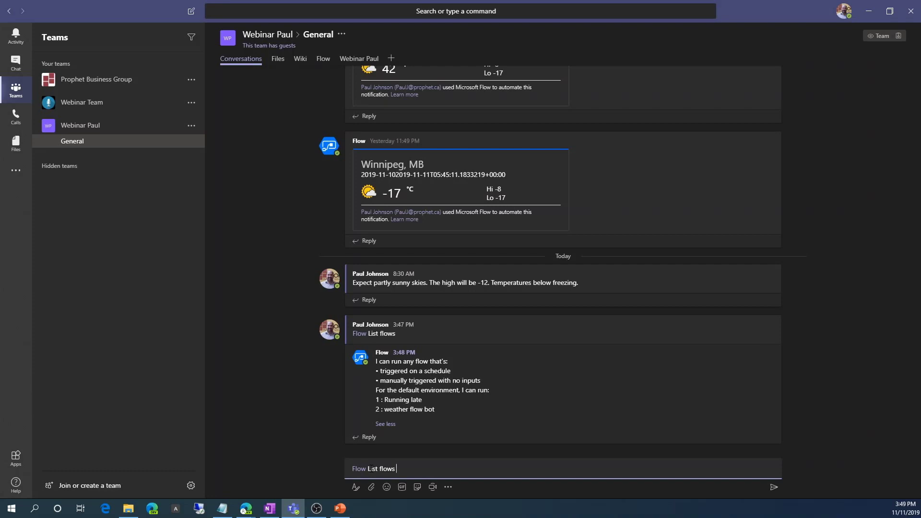
pyautogui.press('Return')
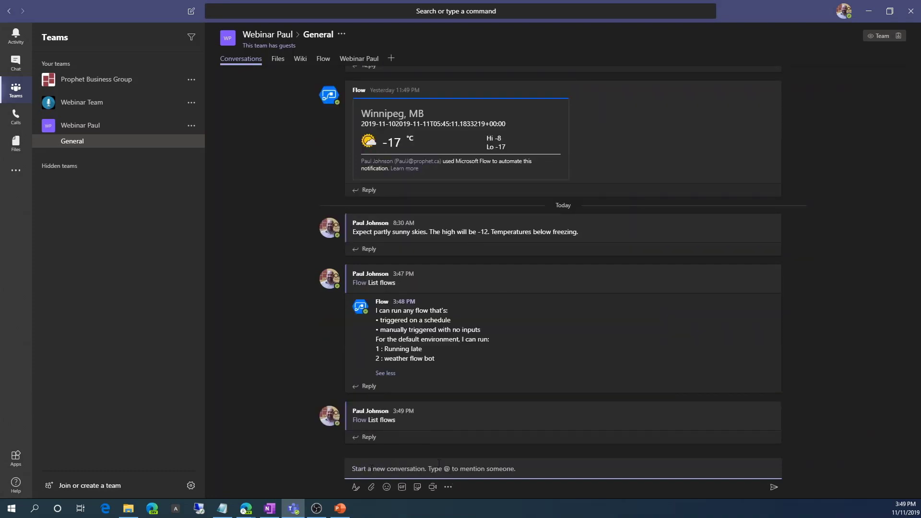
pyautogui.moveTo(389, 424)
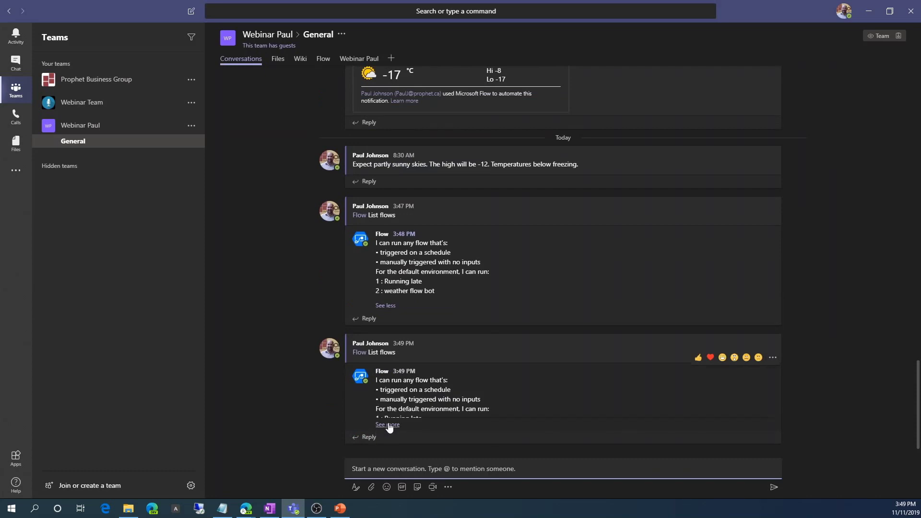
pyautogui.click(388, 426)
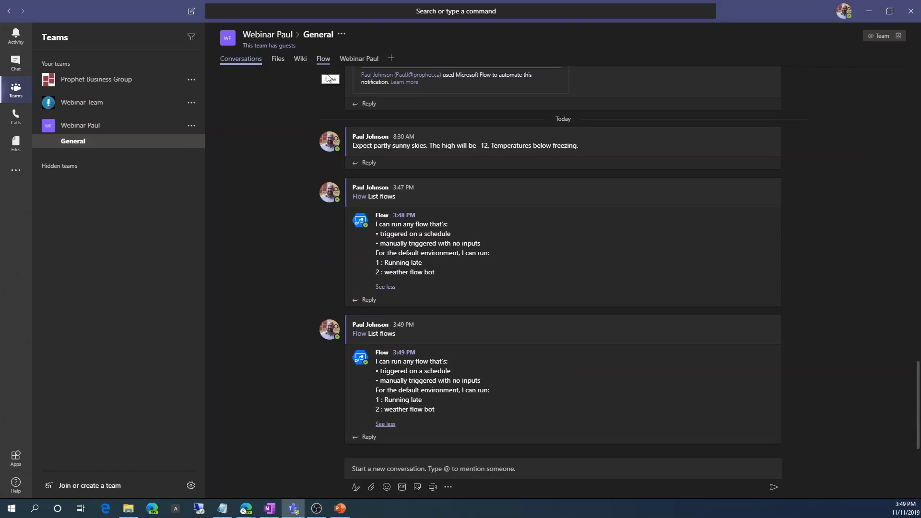
pyautogui.click(374, 471)
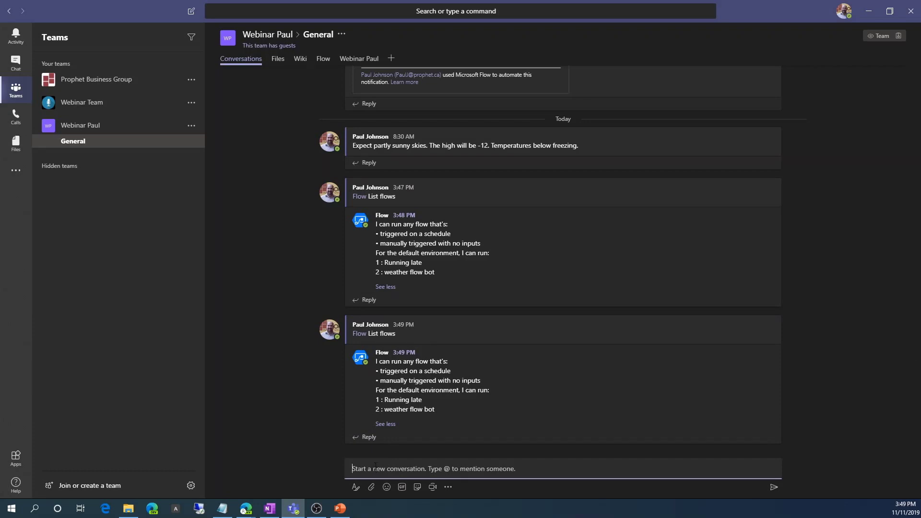
pyautogui.write('@Flow')
pyautogui.press('Return')
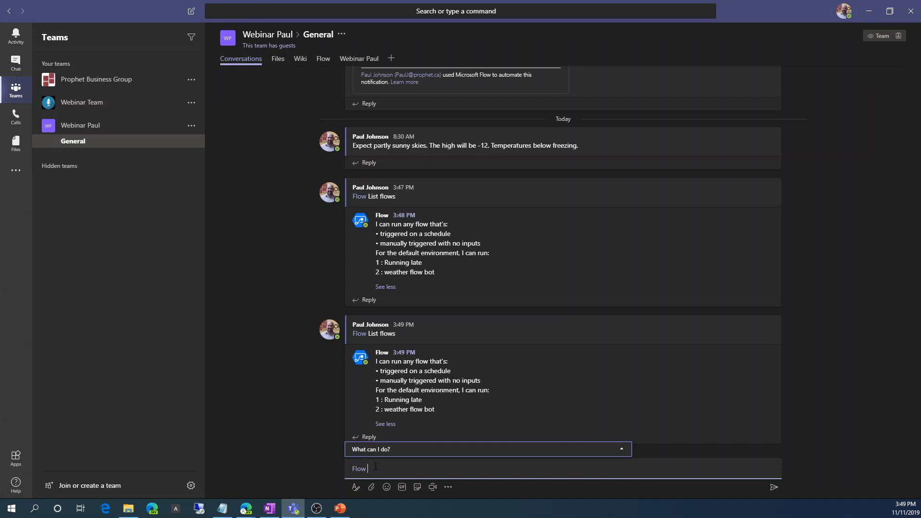
pyautogui.write('run')
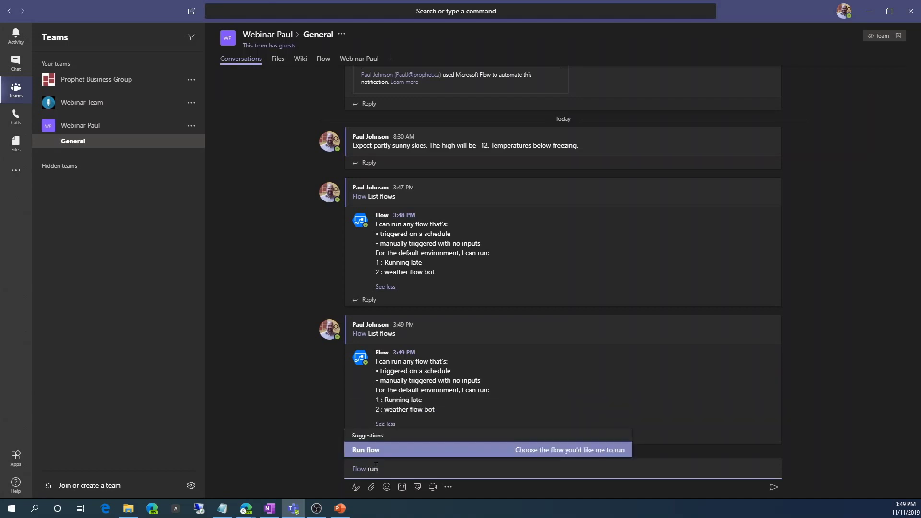
pyautogui.write(' flow')
pyautogui.press('Escape')
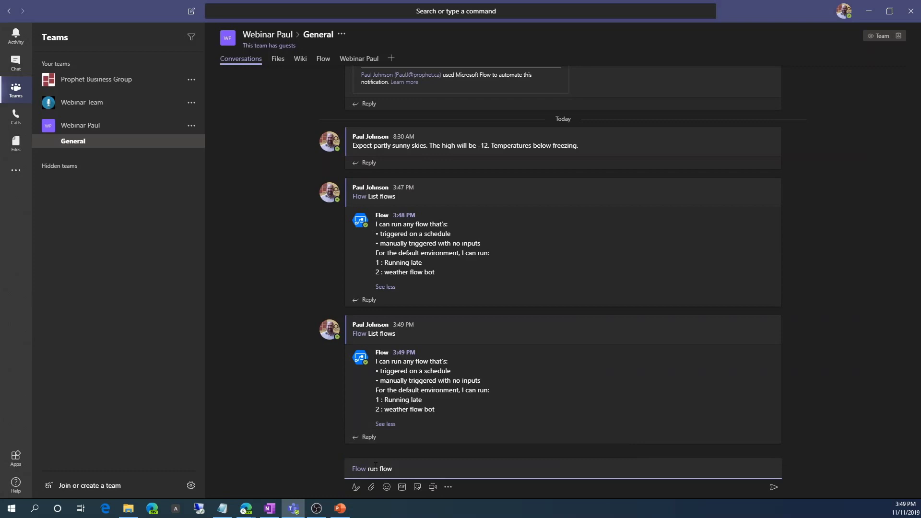
pyautogui.moveTo(504, 388)
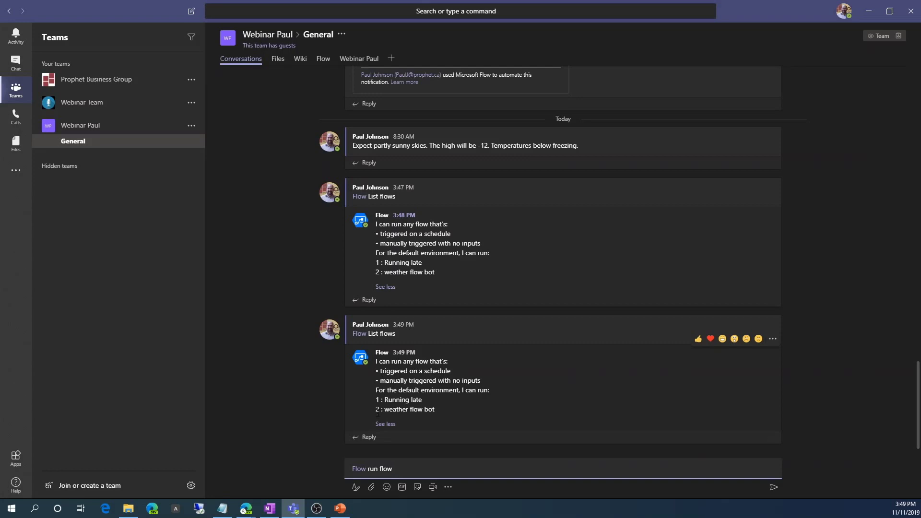
pyautogui.write('1')
pyautogui.press('Return')
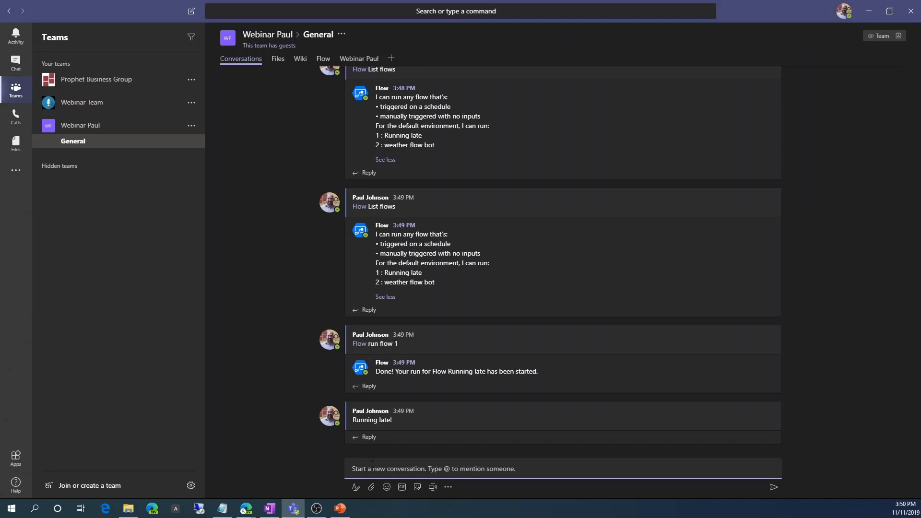
pyautogui.write('flow ')
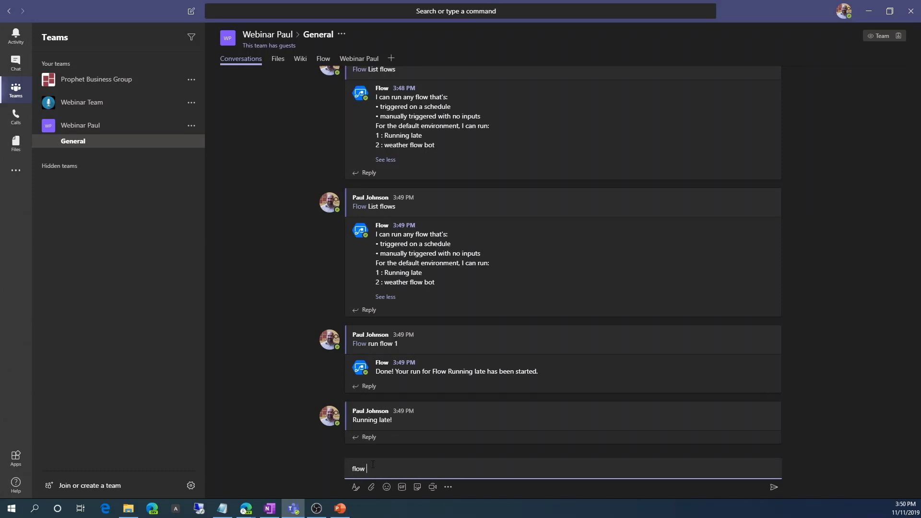
pyautogui.write('run')
pyautogui.write(' flow 2')
pyautogui.press('Return')
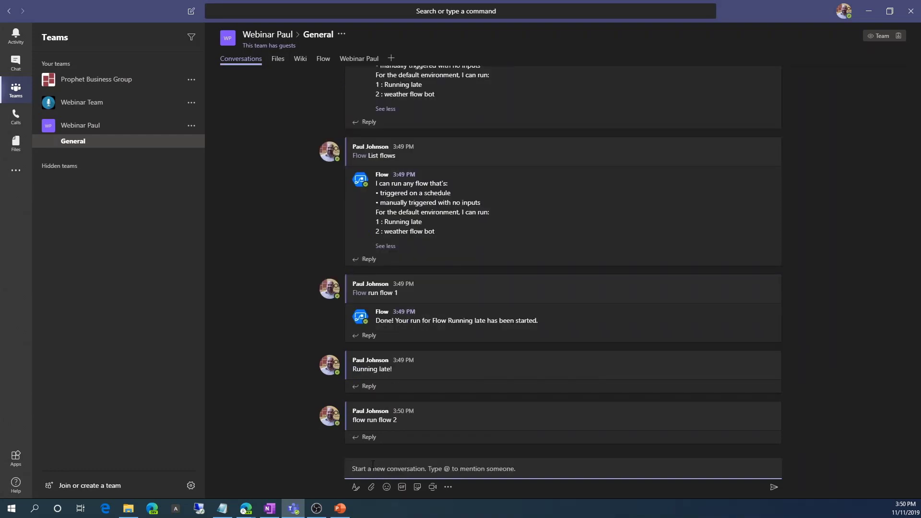
pyautogui.write('@')
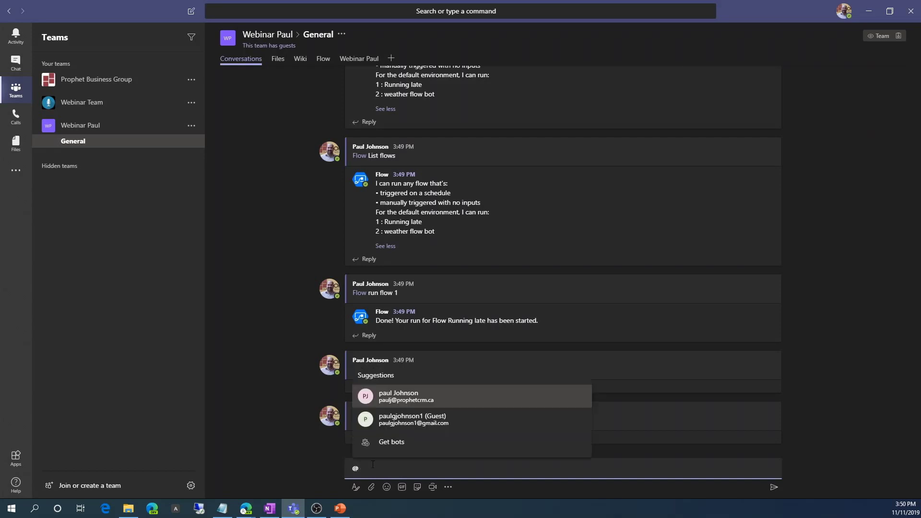
pyautogui.write('flow')
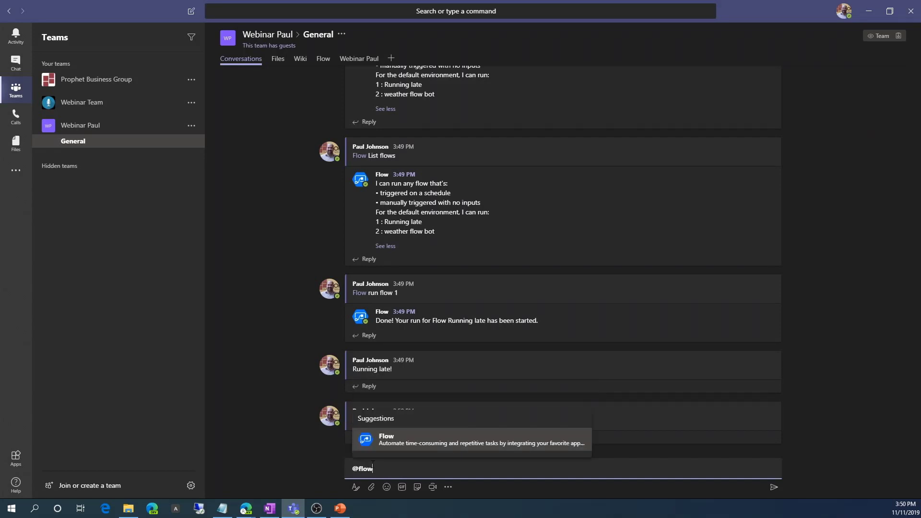
pyautogui.press('Return')
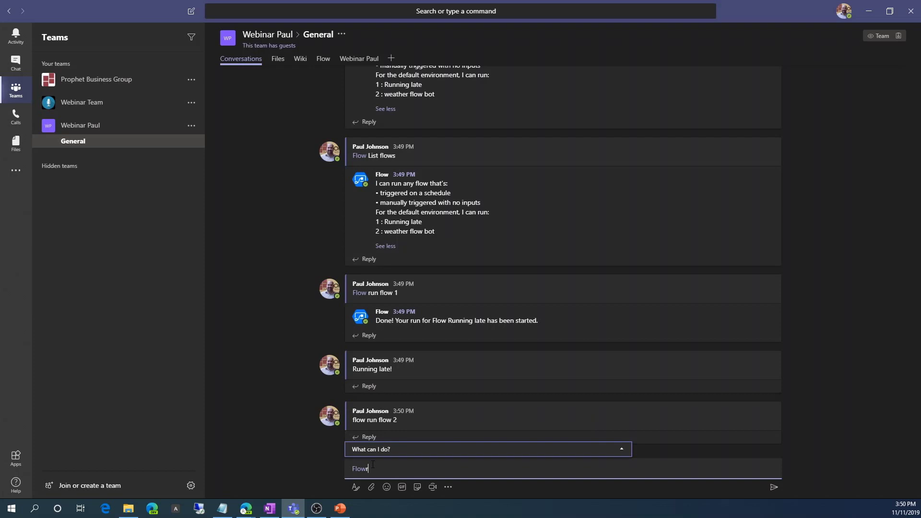
pyautogui.write('un fl')
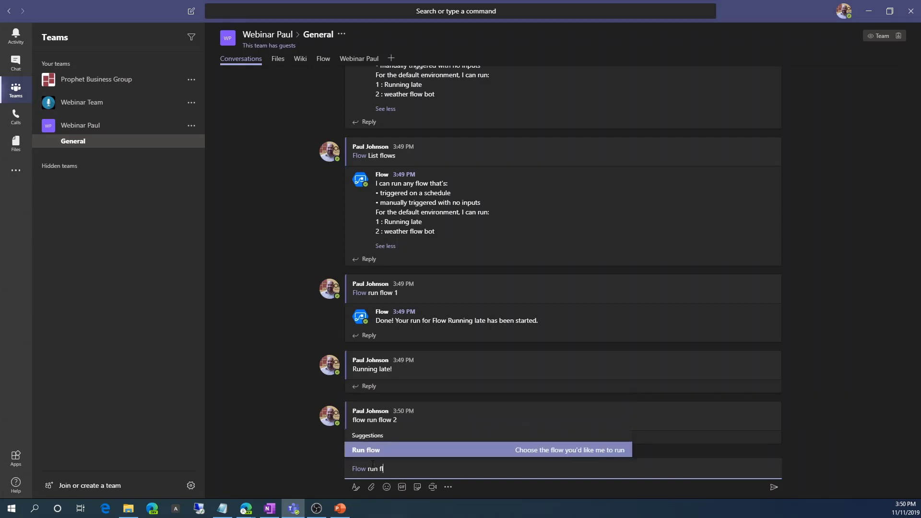
pyautogui.write('ow 2')
pyautogui.press('Return')
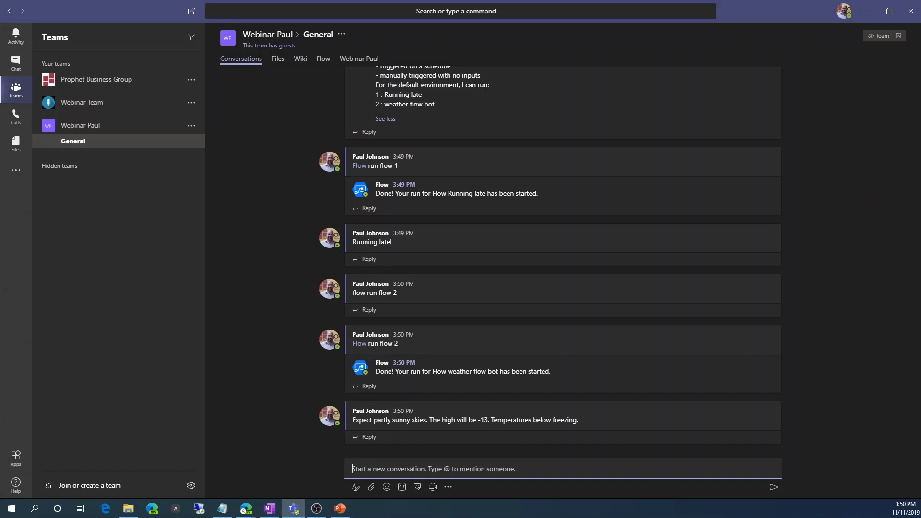
pyautogui.hotkey('alt', 'Tab')
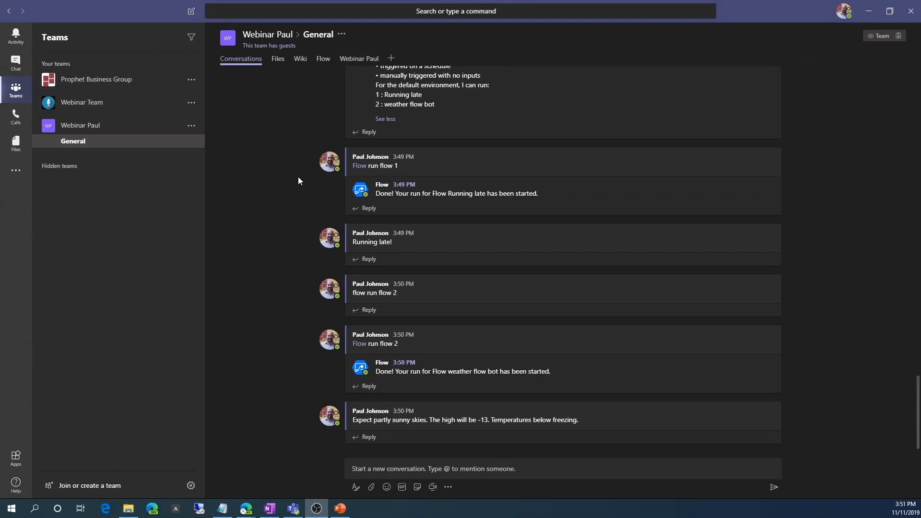
# From the Flow tab, inspect Running late's Post a message (V3) step, then return to the flows list
pyautogui.click(321, 62)
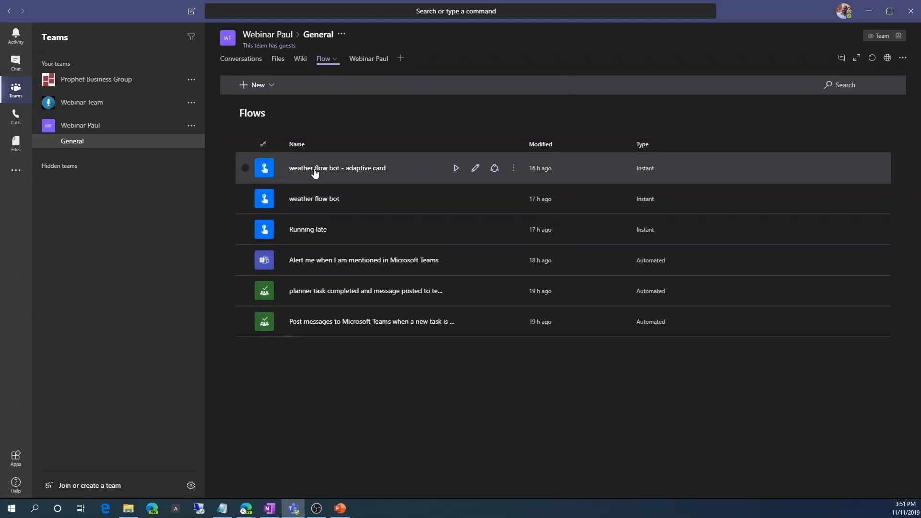
pyautogui.moveTo(508, 230)
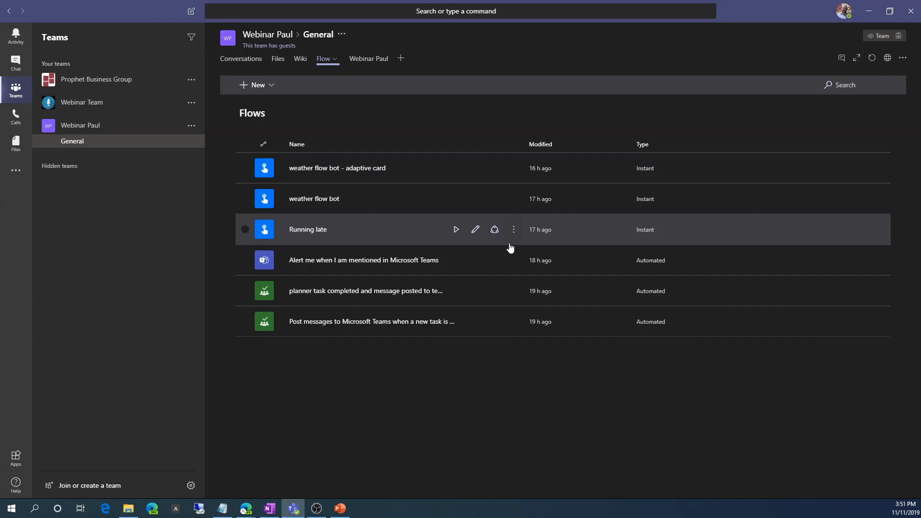
pyautogui.click(475, 230)
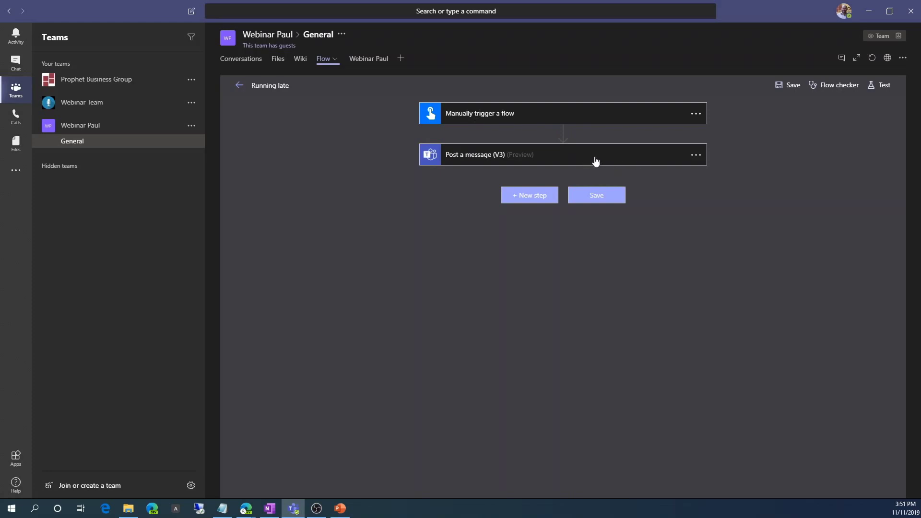
pyautogui.click(636, 156)
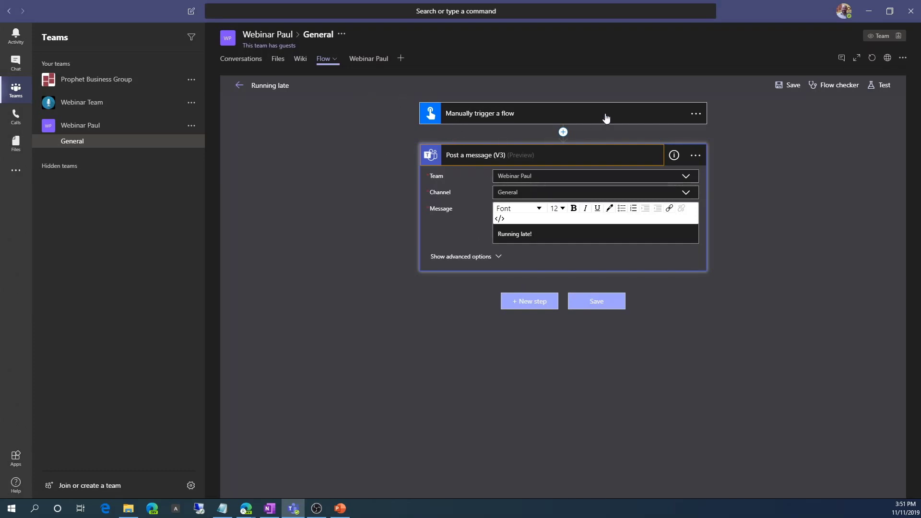
pyautogui.click(239, 85)
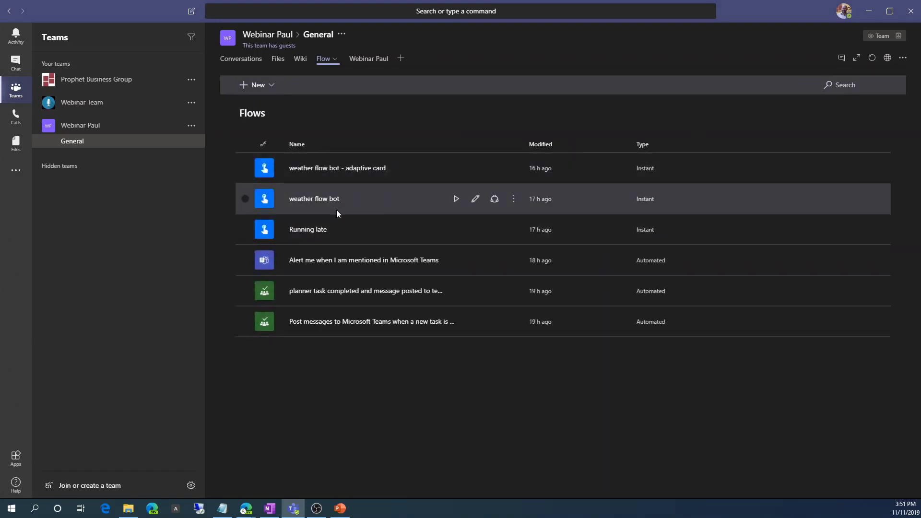
pyautogui.click(475, 199)
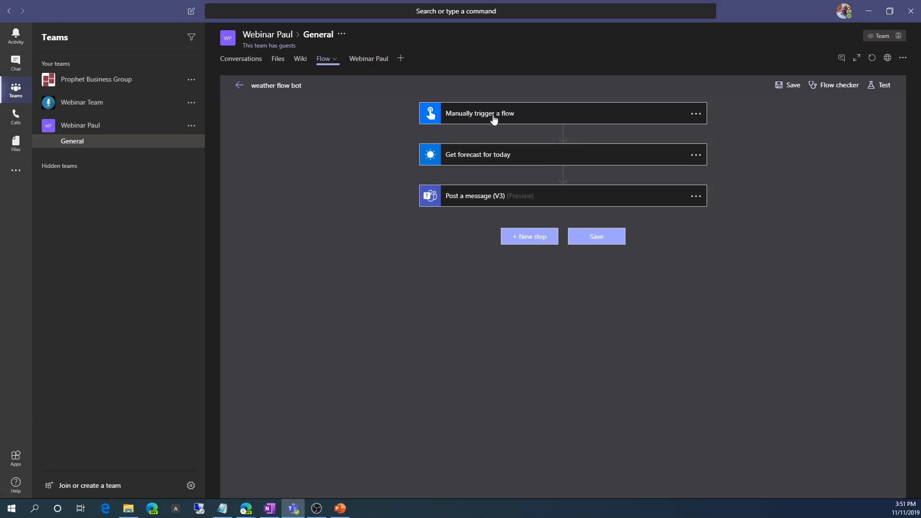
pyautogui.click(483, 165)
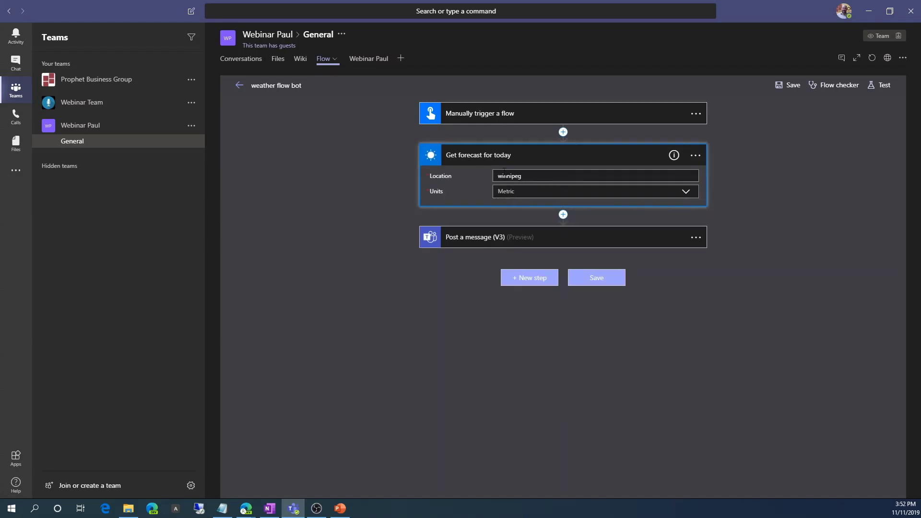
pyautogui.click(485, 162)
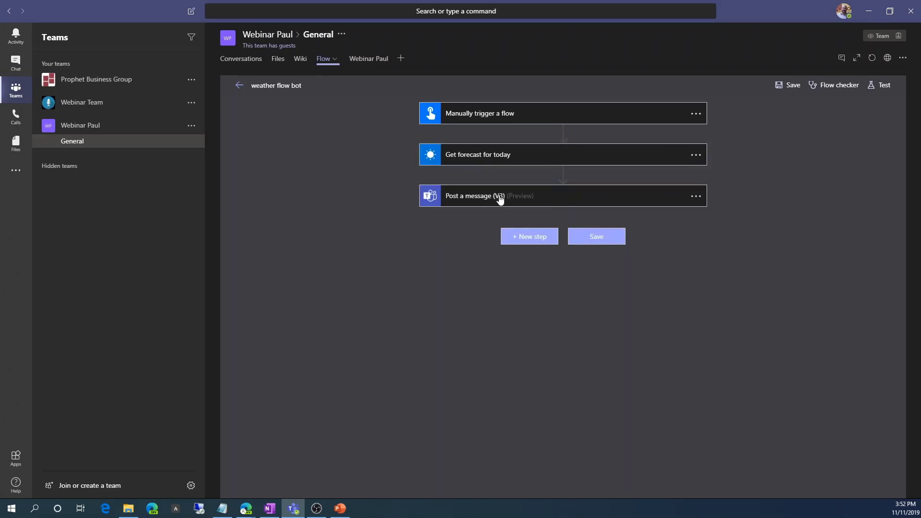
pyautogui.click(500, 198)
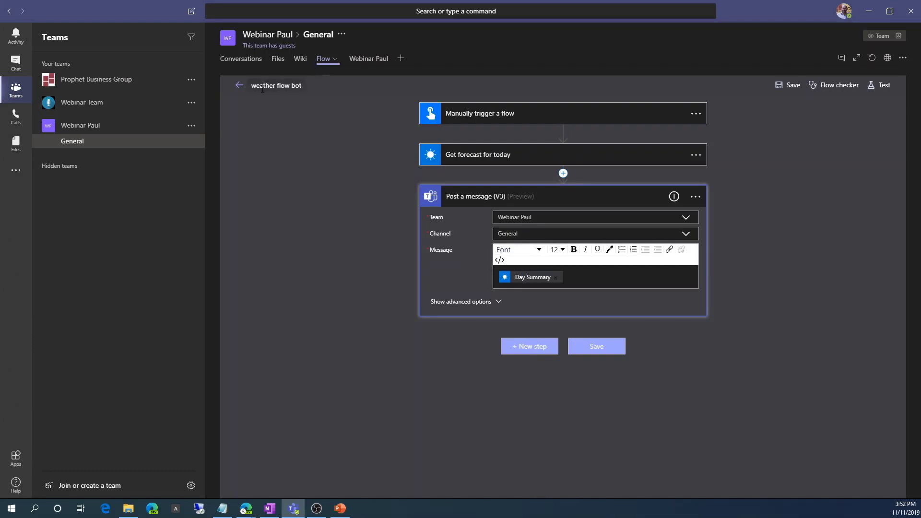
pyautogui.click(240, 86)
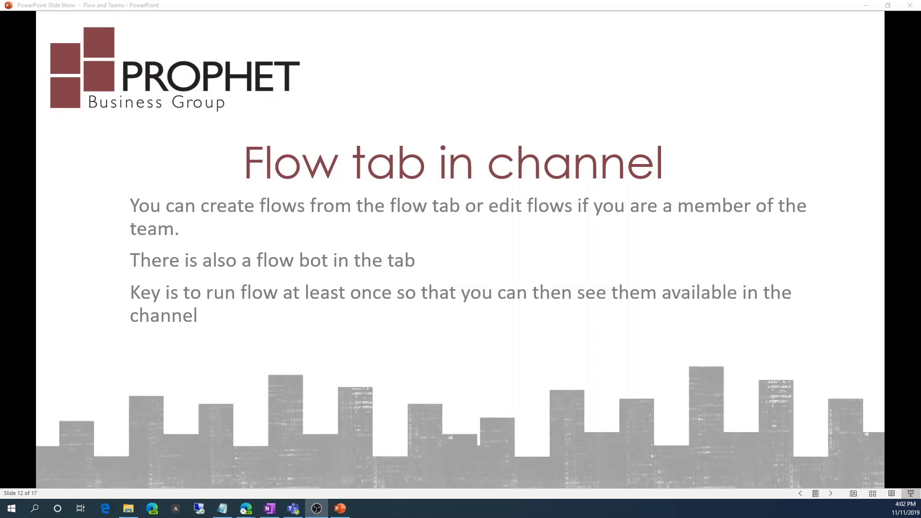
# Bring the Teams General channel Flow tab back in front of the slideshow
pyautogui.click(293, 510)
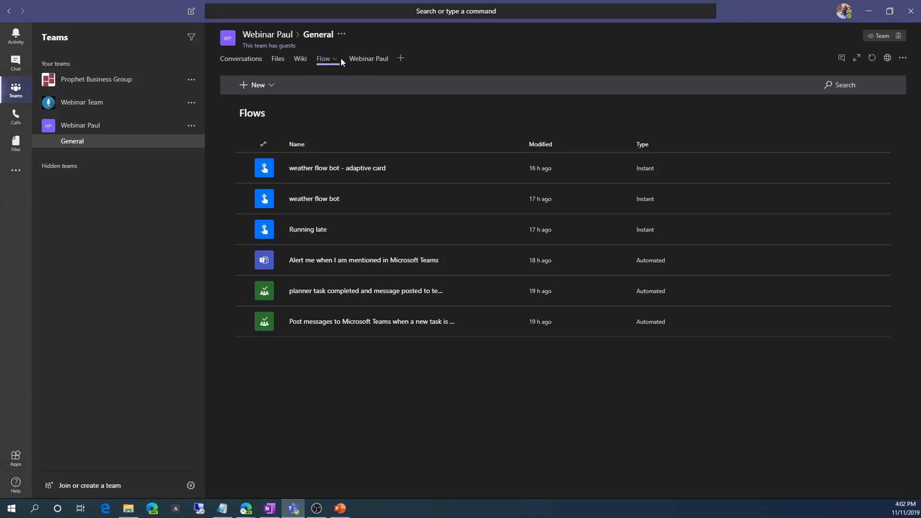
# Dismiss the Add a tab dialog and launch the Flow app from the rail's more apps list
pyautogui.click(401, 58)
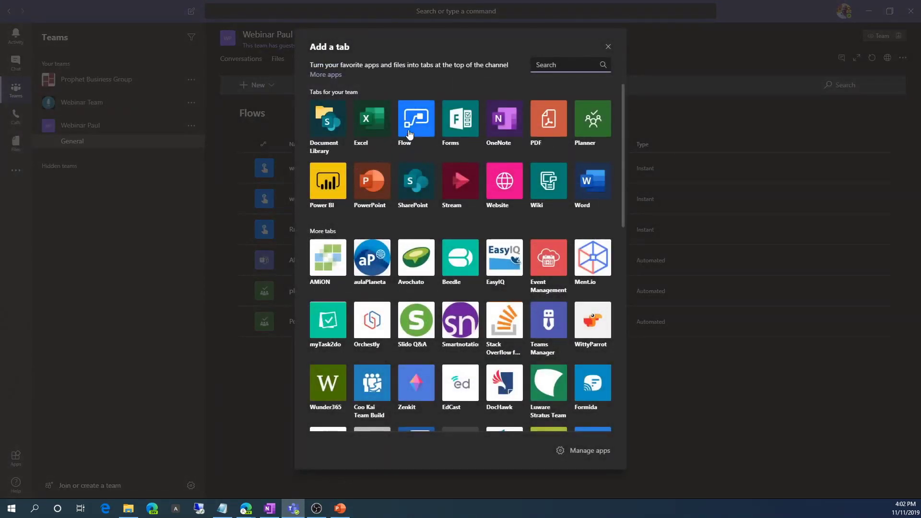
pyautogui.click(743, 113)
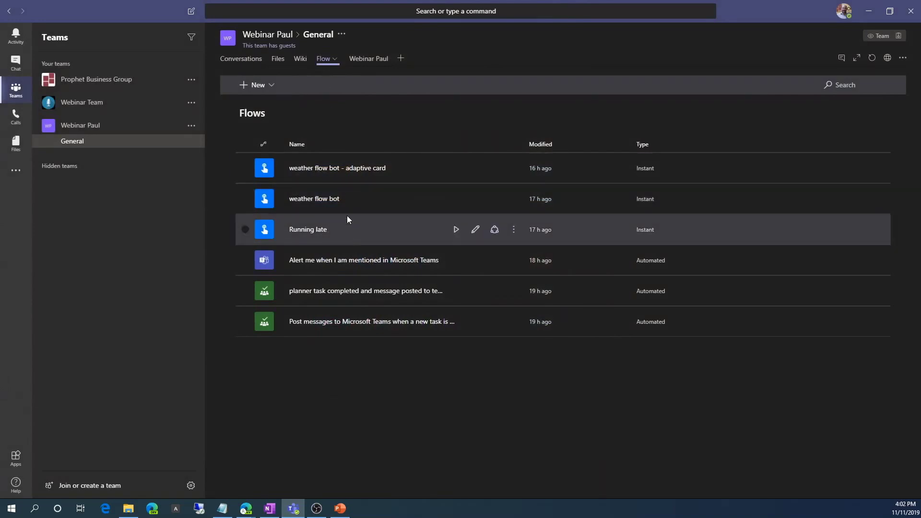
pyautogui.click(15, 170)
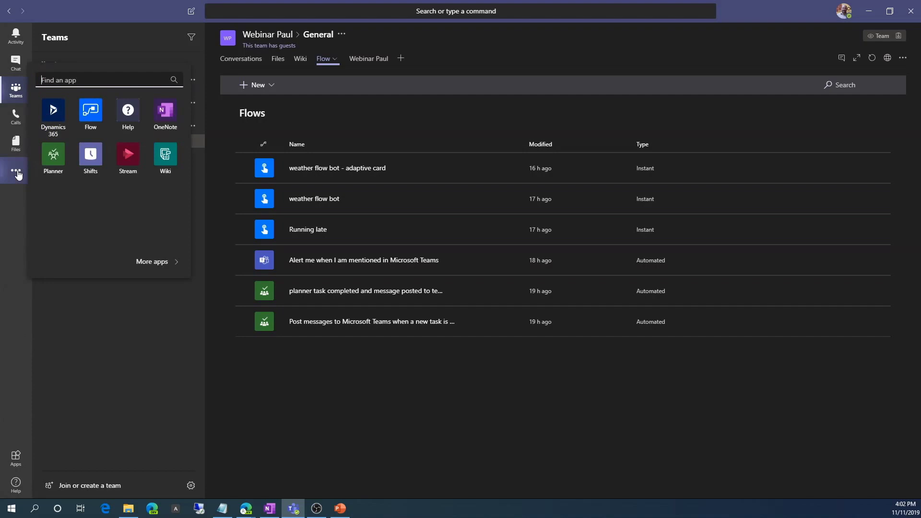
pyautogui.click(90, 119)
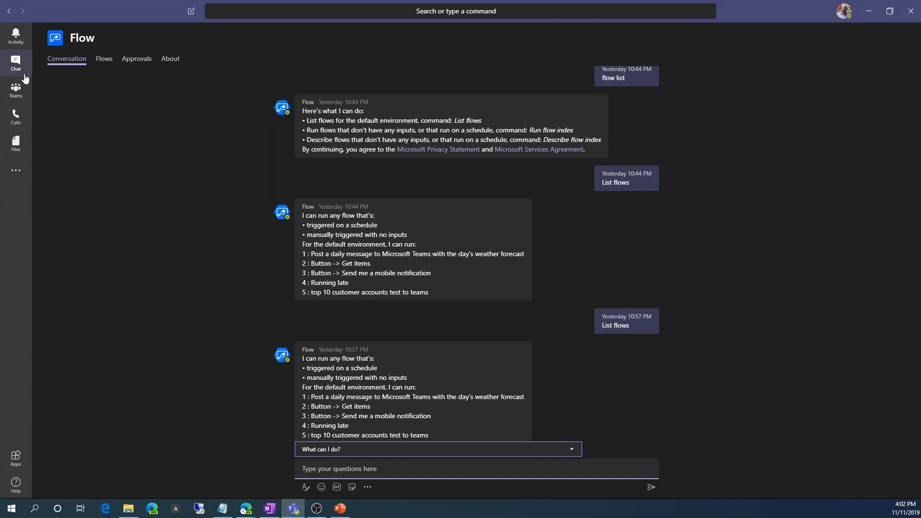
# Go back to the Webinar Paul team's channel from the left rail
pyautogui.click(23, 95)
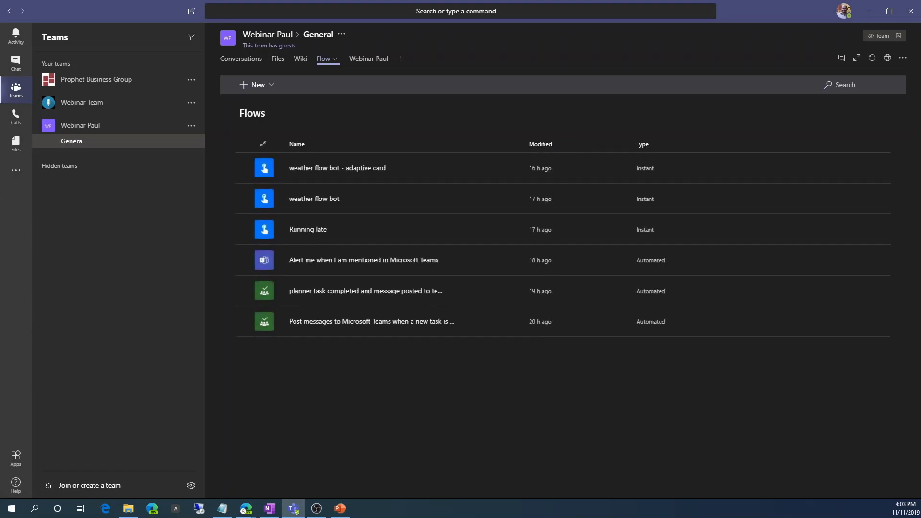
pyautogui.moveTo(363, 260)
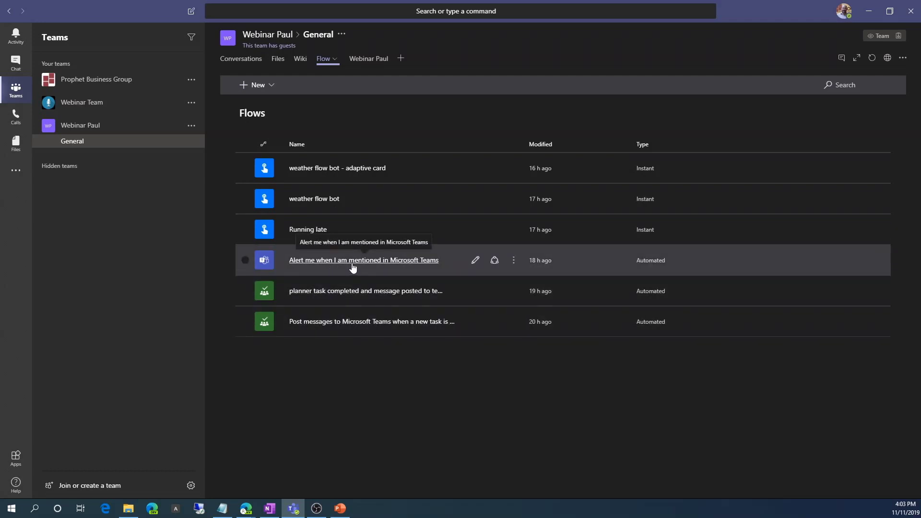
pyautogui.click(475, 261)
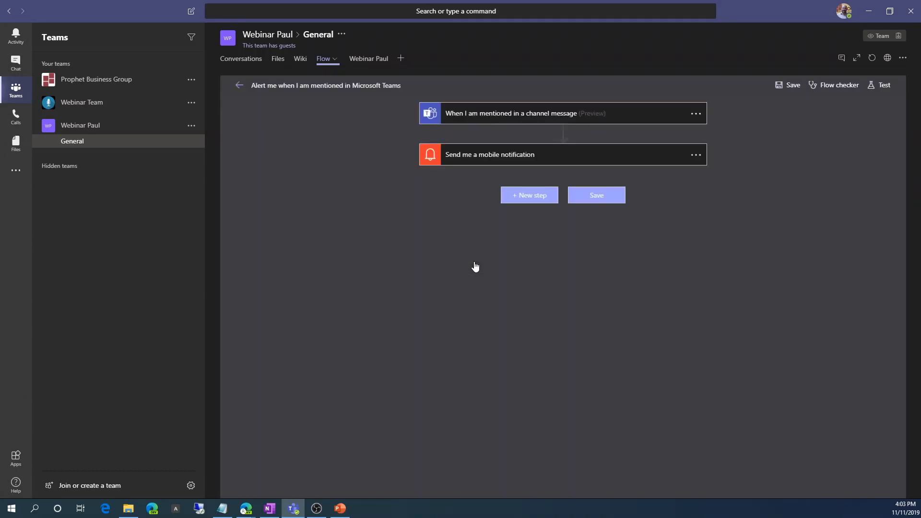
pyautogui.click(621, 118)
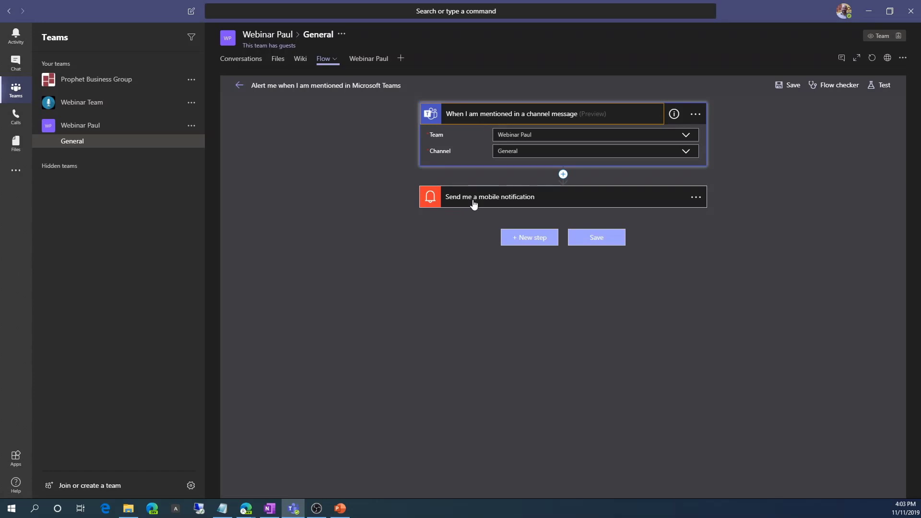
pyautogui.click(472, 204)
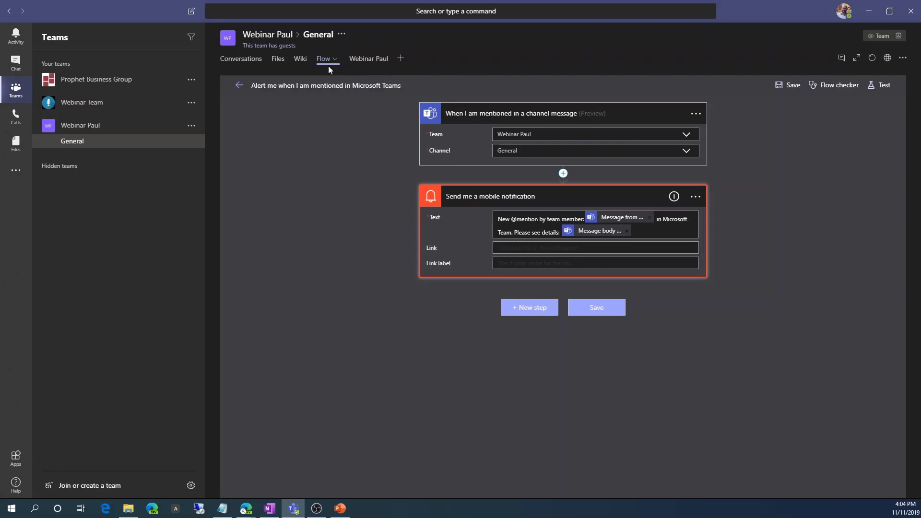
pyautogui.click(242, 84)
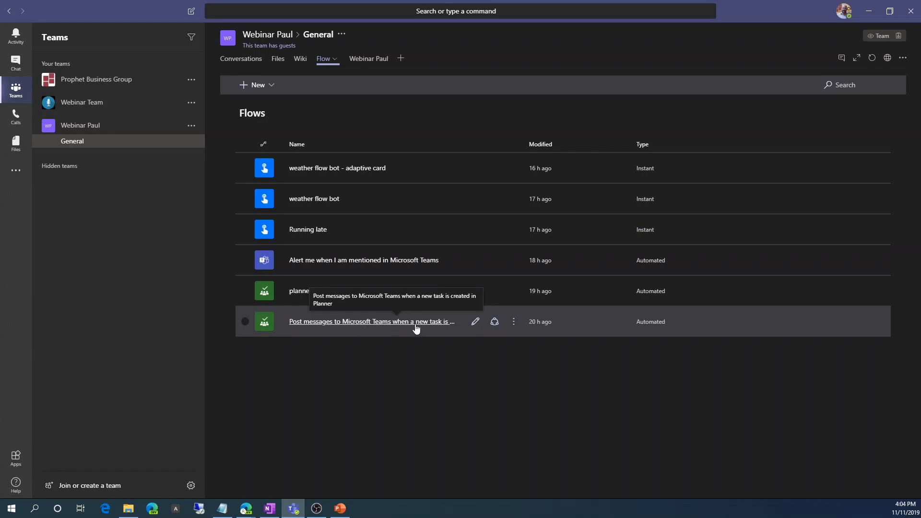
# Expand the Planner posting flow's trigger, Apply to each and Post message cards, then show the Webinar Paul planner
pyautogui.click(475, 324)
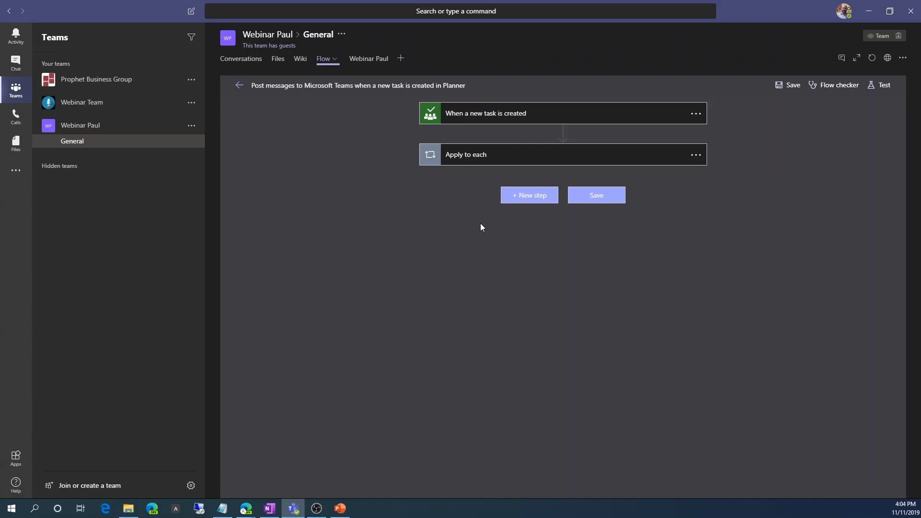
pyautogui.click(530, 115)
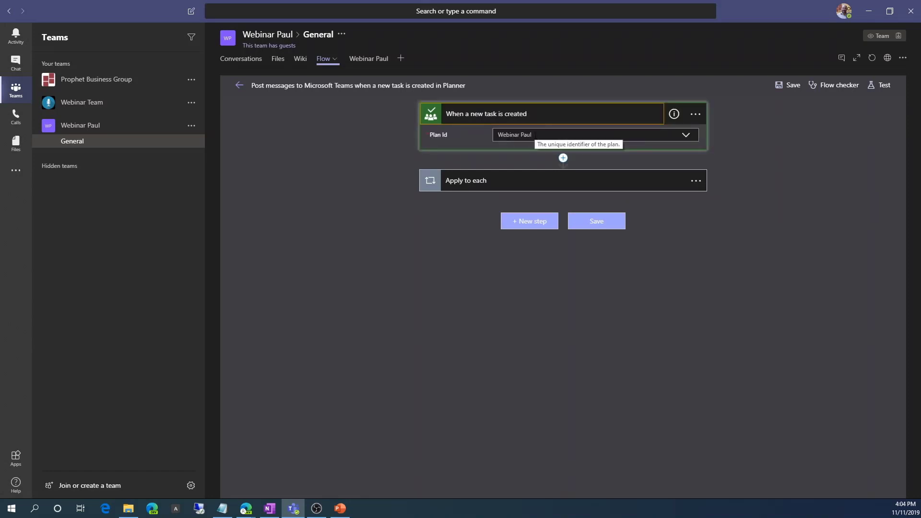
pyautogui.click(491, 181)
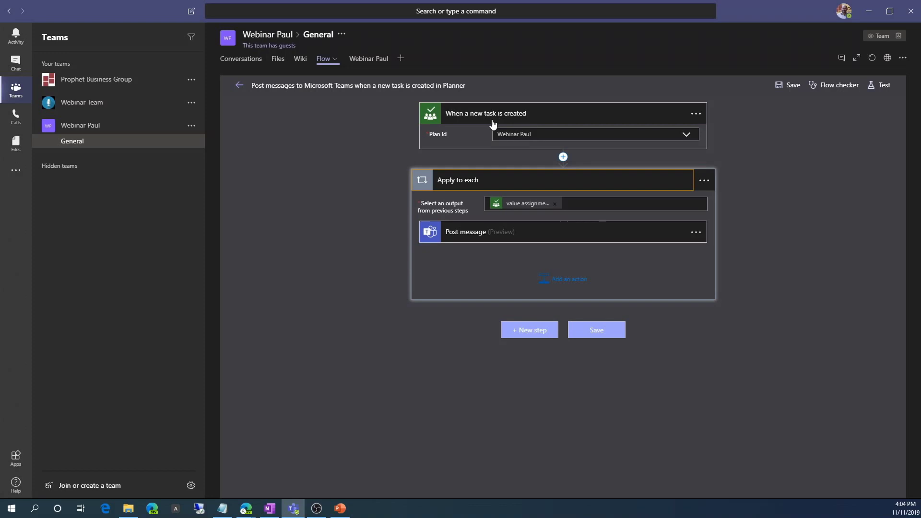
pyautogui.click(463, 234)
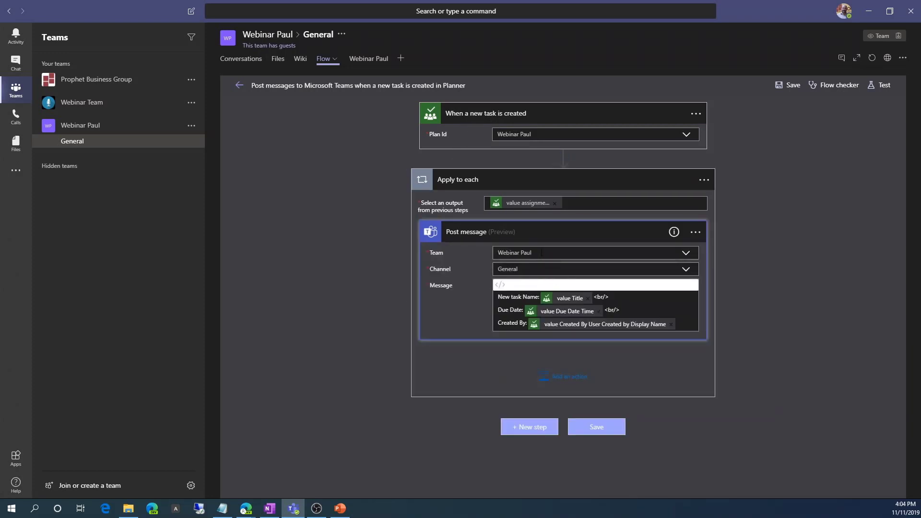
pyautogui.click(371, 62)
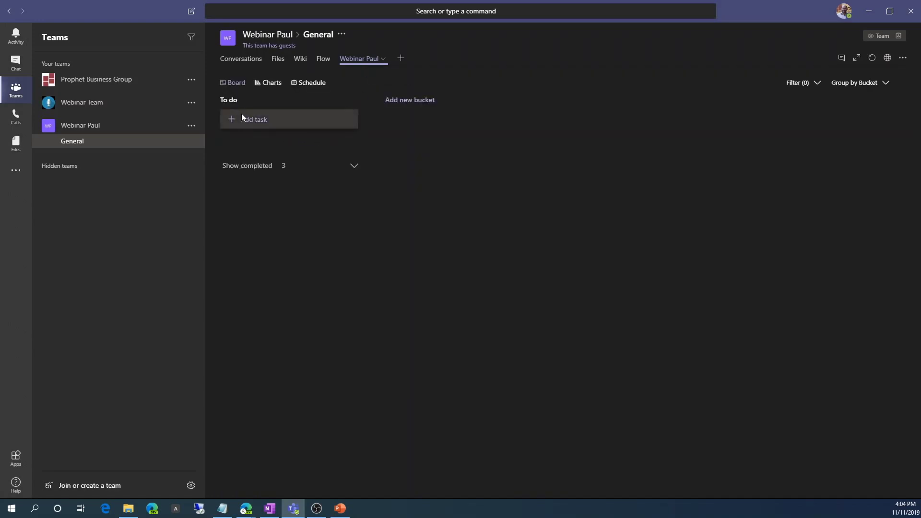
# Add 'demo task' due November 11 to the planner board's To do bucket
pyautogui.click(241, 114)
pyautogui.write('d')
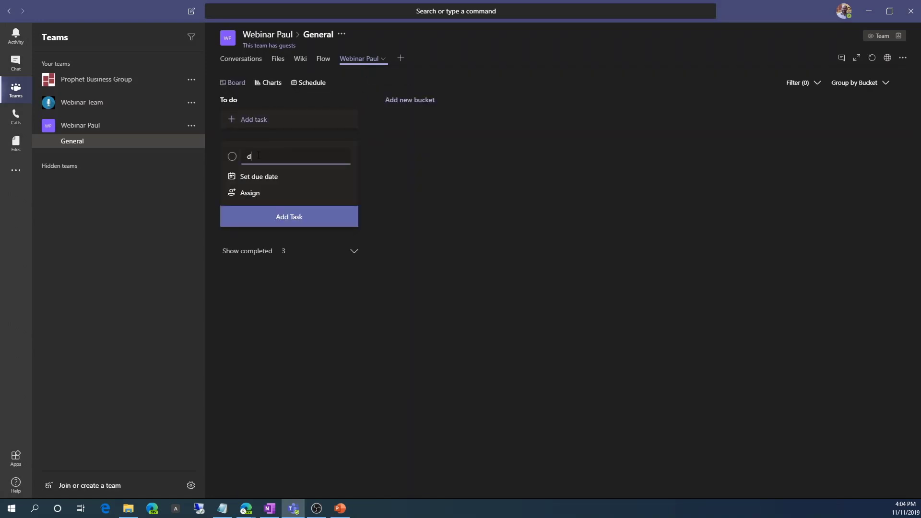
pyautogui.write('emo ')
pyautogui.write('tas')
pyautogui.write('k')
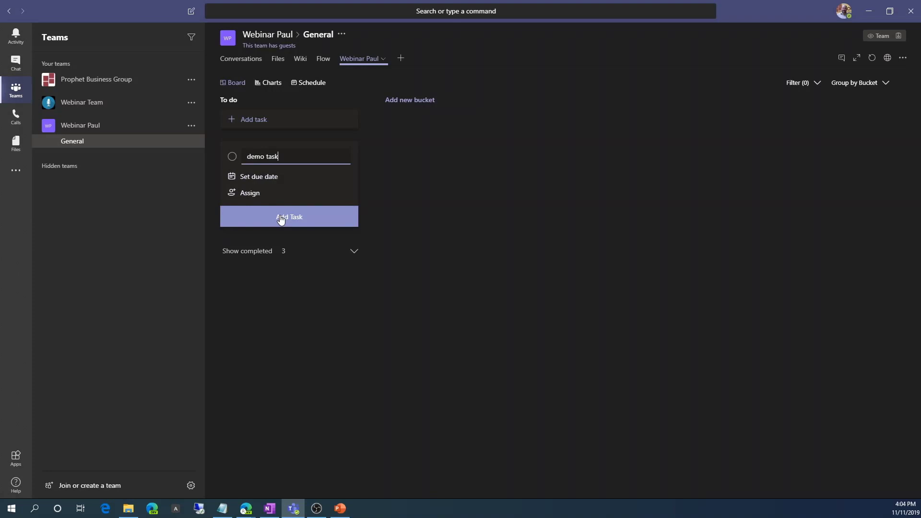
pyautogui.click(259, 179)
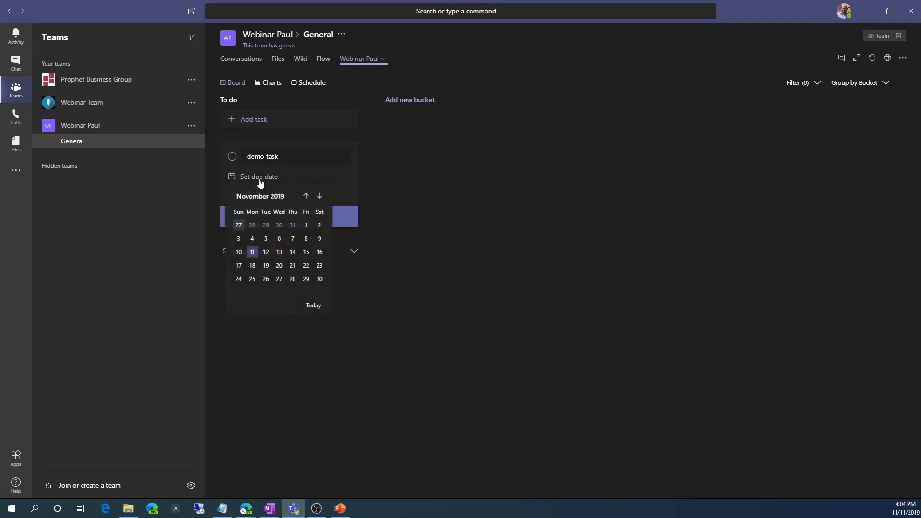
pyautogui.click(253, 254)
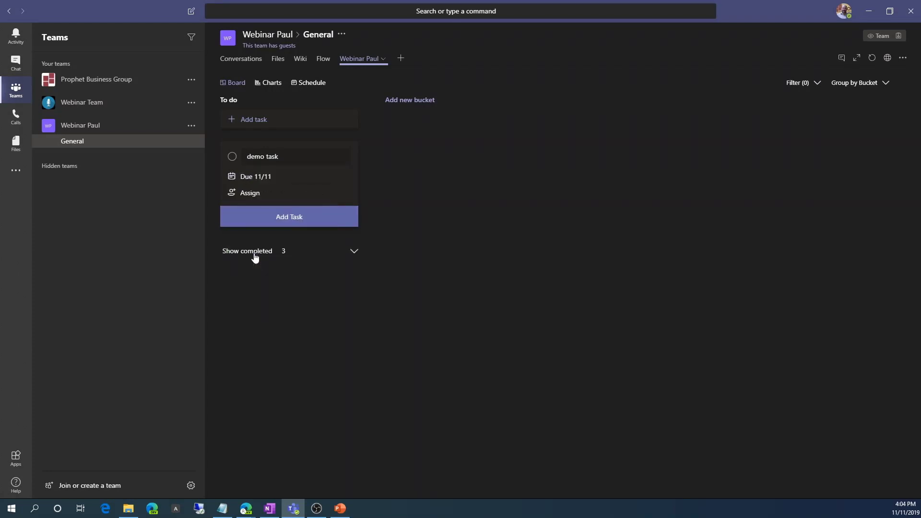
pyautogui.click(273, 219)
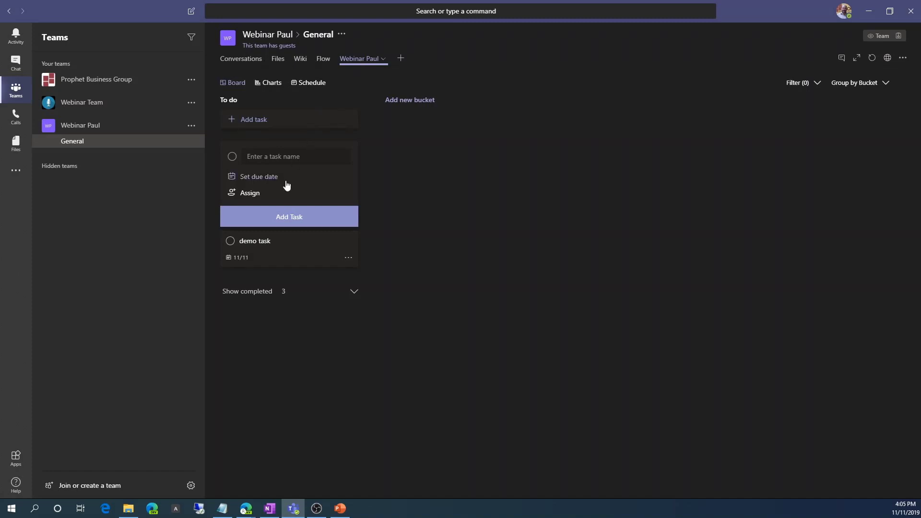
# Review the channel conversation and its Planner board for the automated new-task post
pyautogui.click(242, 60)
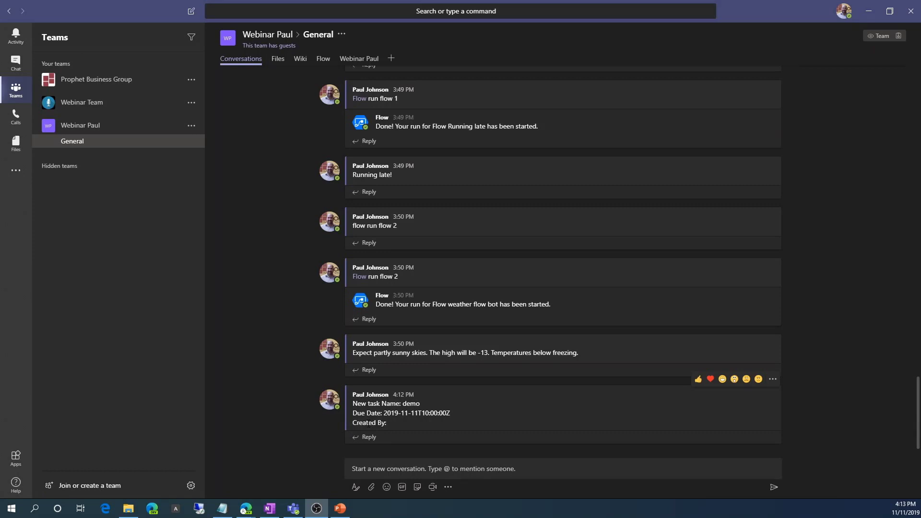
pyautogui.click(372, 59)
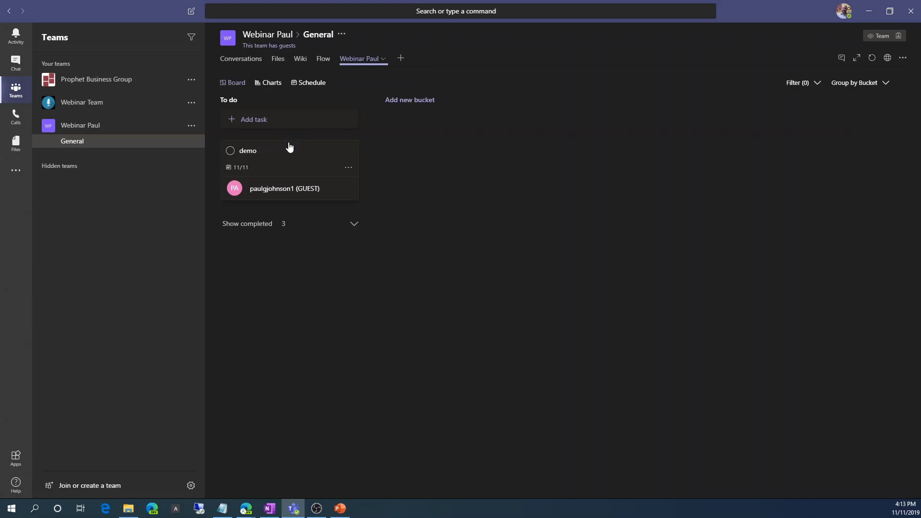
pyautogui.click(246, 59)
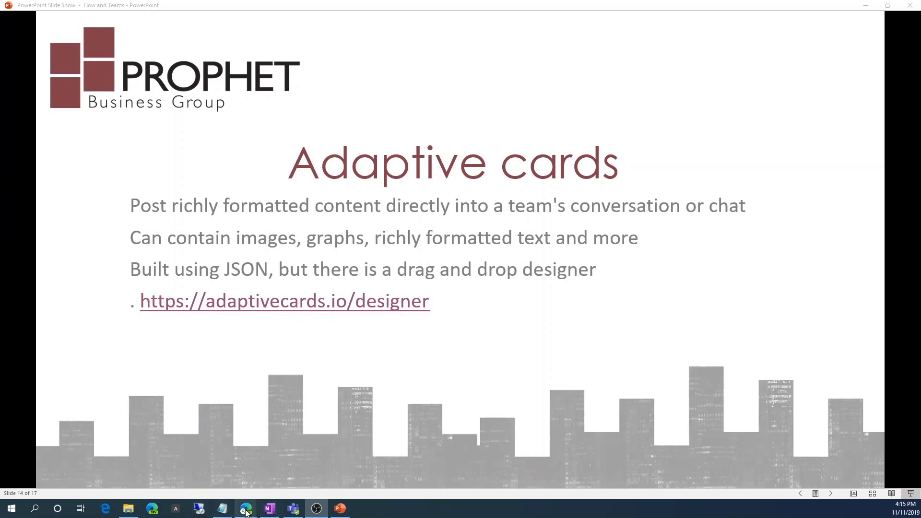
pyautogui.moveTo(246, 509)
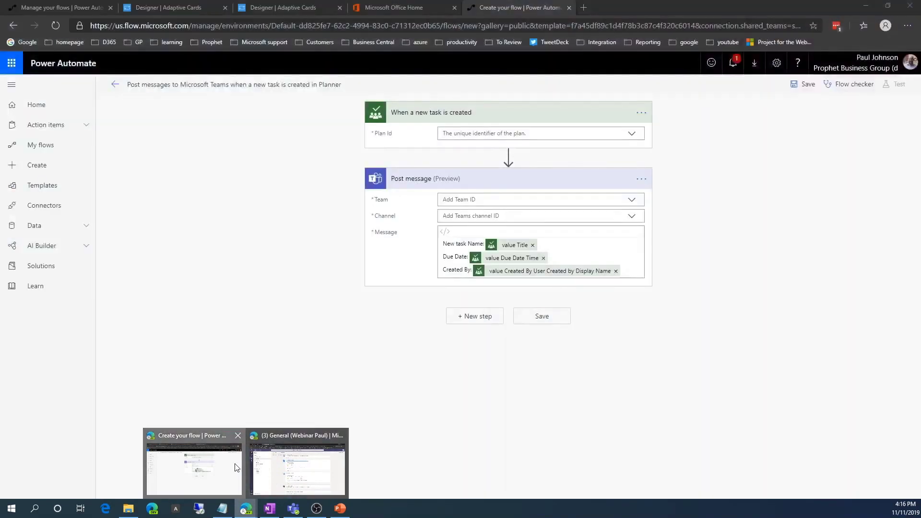
# Bring the browser forward and switch to the Adaptive Cards designer page
pyautogui.click(234, 468)
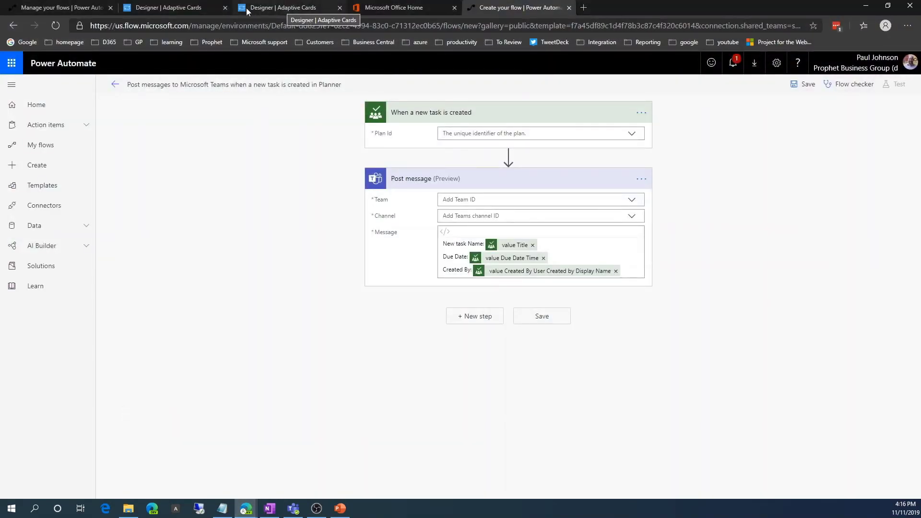
pyautogui.click(272, 11)
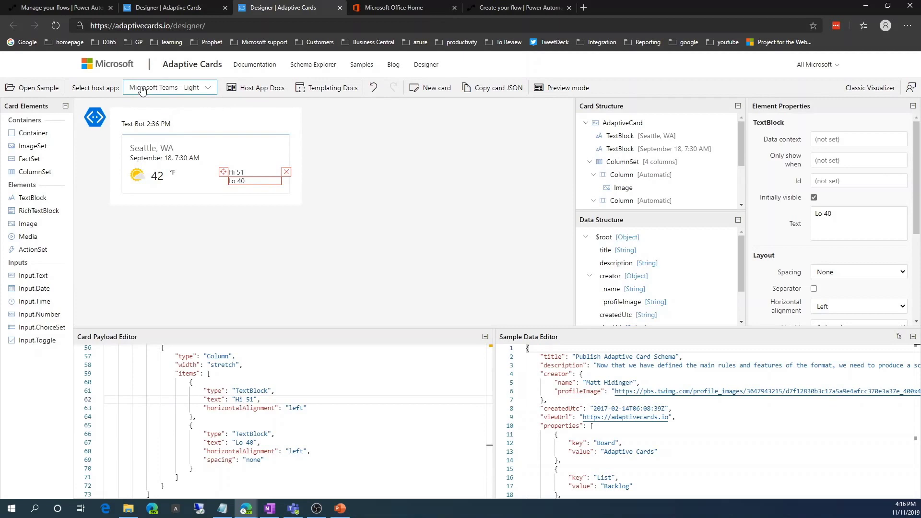
# Load the Activity update and Calendar reminder sample cards in the designer
pyautogui.click(167, 10)
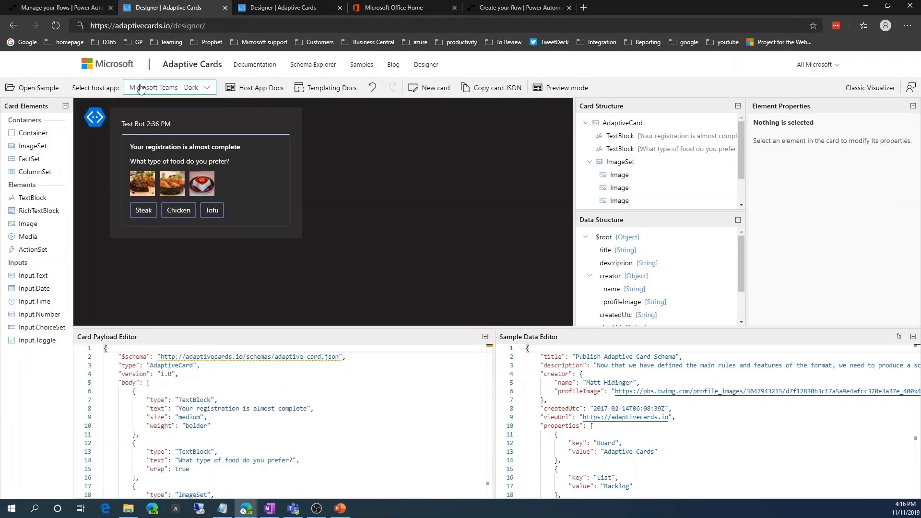
pyautogui.click(32, 89)
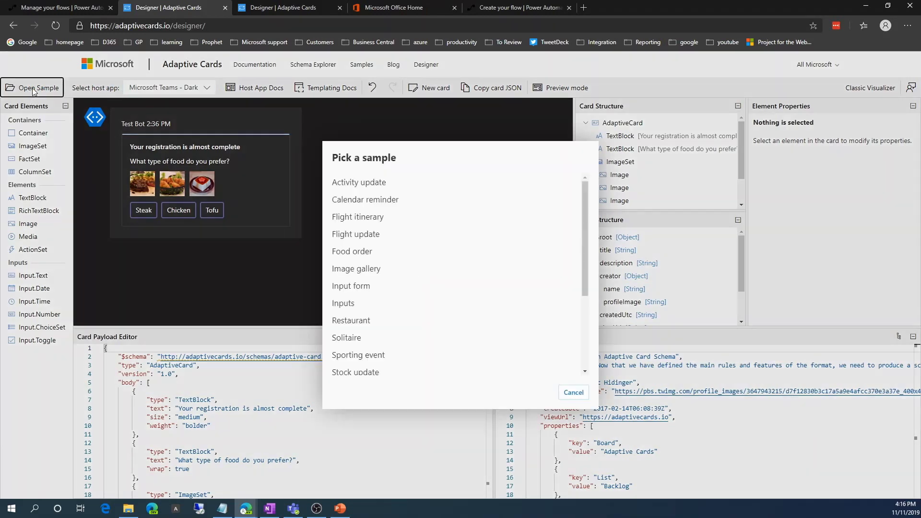
pyautogui.click(354, 185)
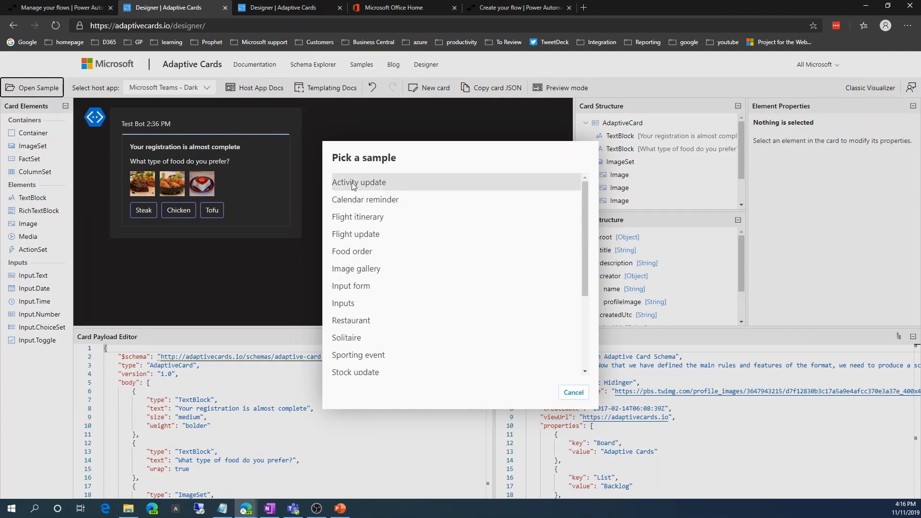
pyautogui.click(353, 185)
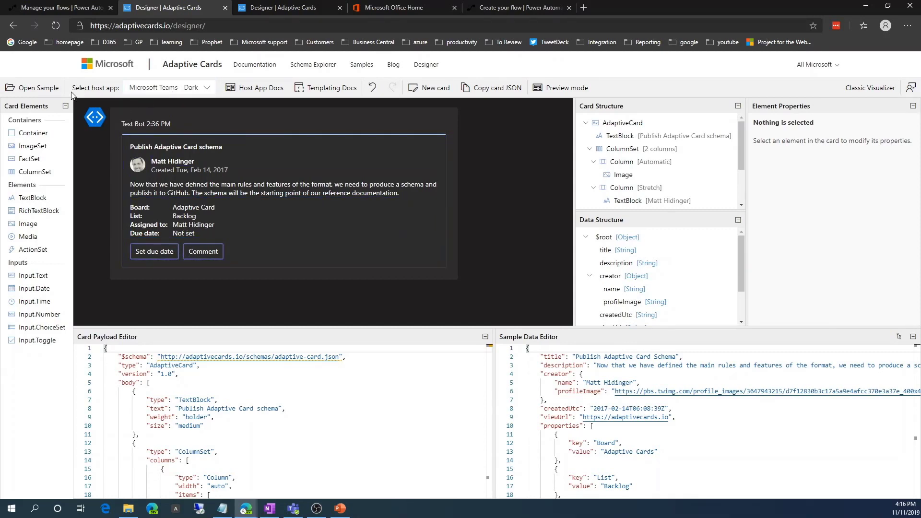
pyautogui.click(52, 90)
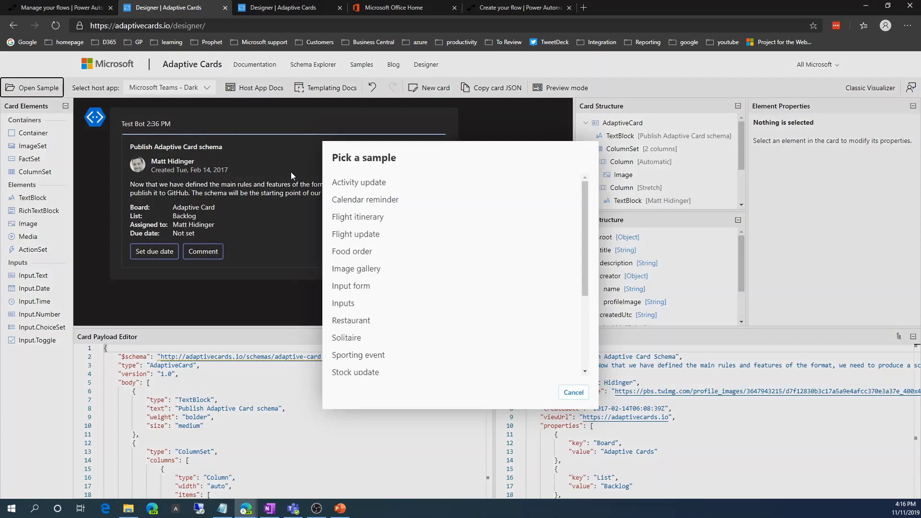
pyautogui.click(361, 202)
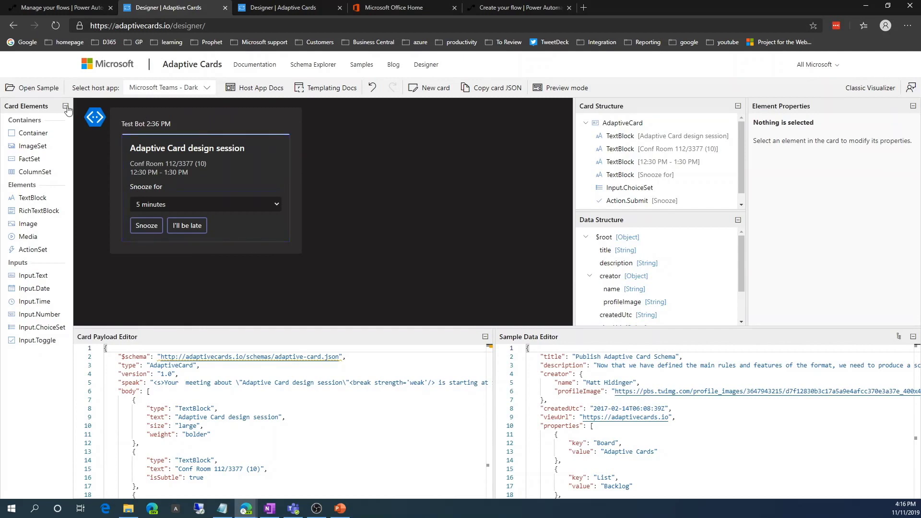
# Load the Flight itinerary, Food order and Sporting event sample cards
pyautogui.click(29, 89)
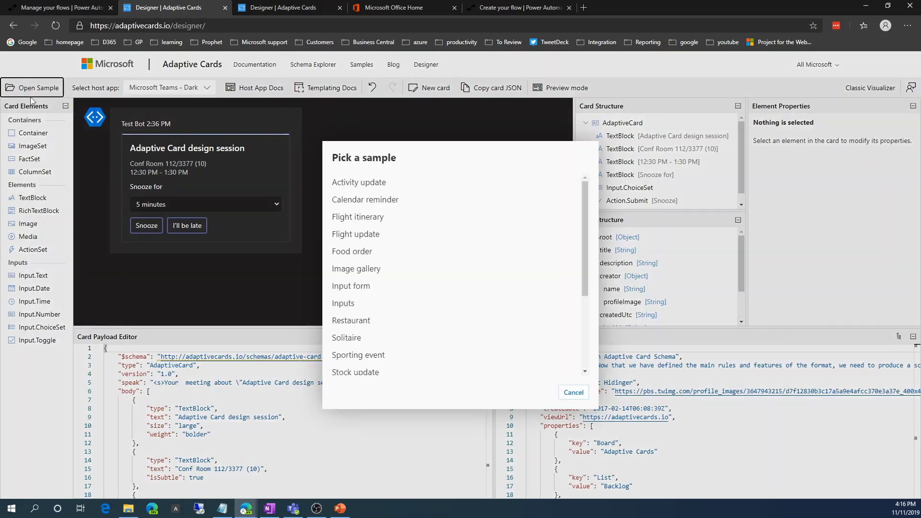
pyautogui.click(400, 219)
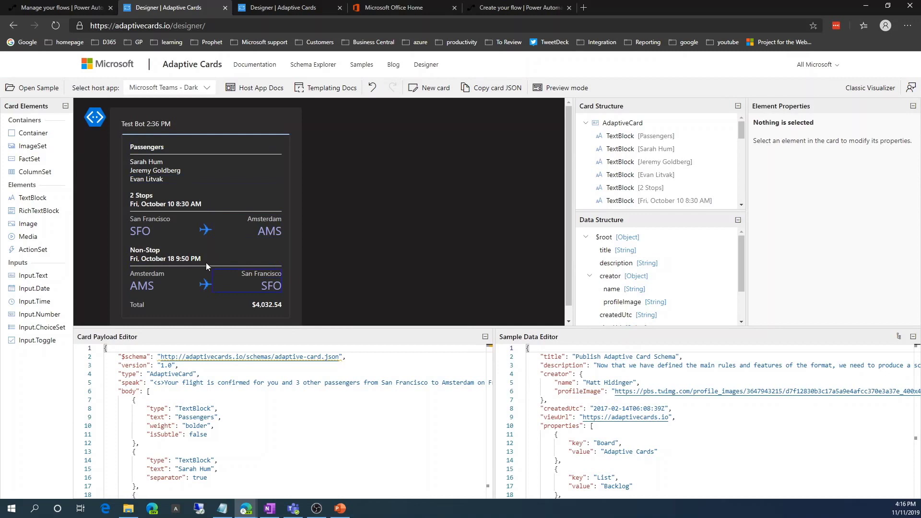
pyautogui.click(41, 93)
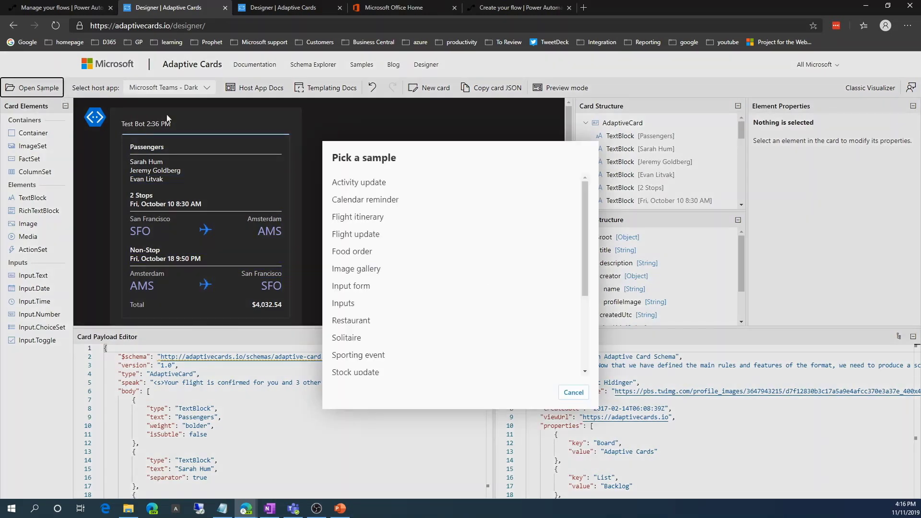
pyautogui.click(363, 249)
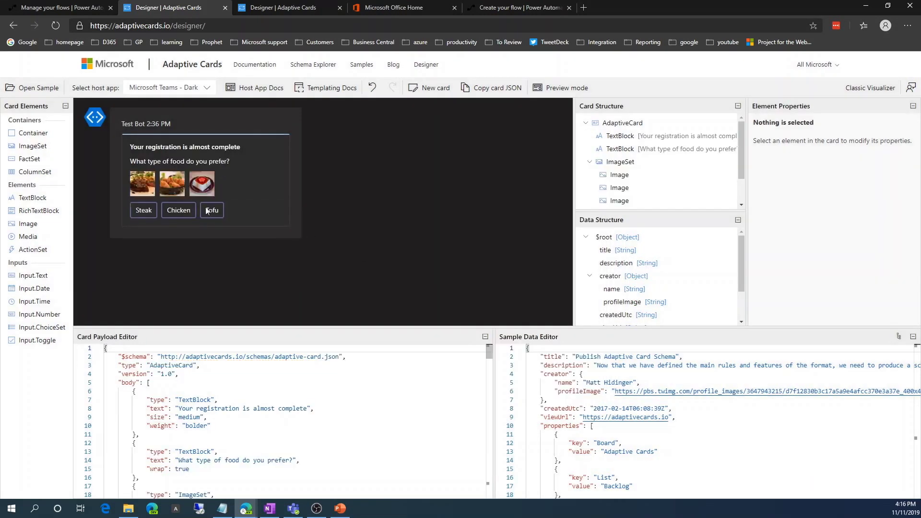
pyautogui.click(46, 94)
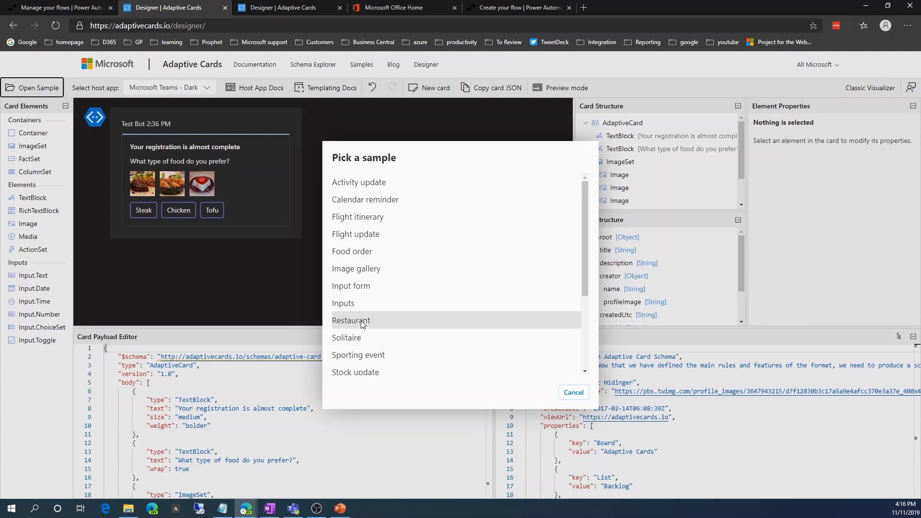
pyautogui.click(357, 356)
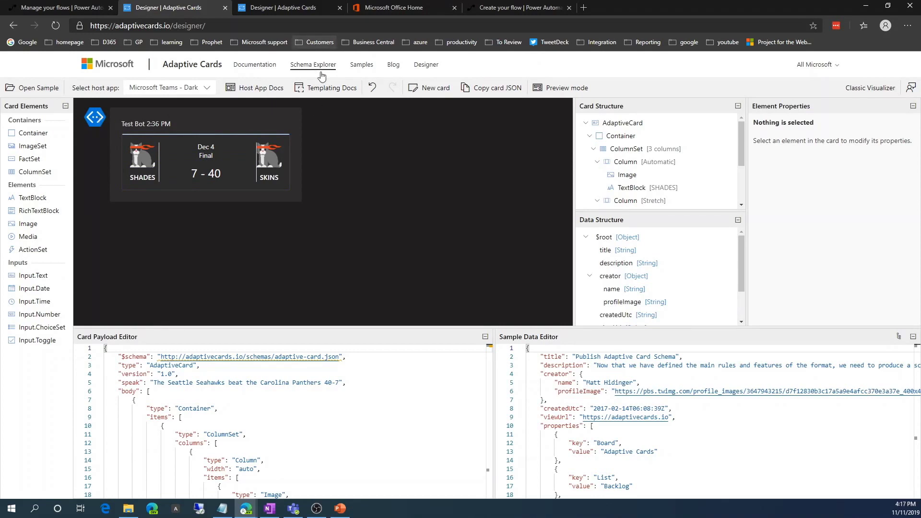
# Reload the designer, set host app to Microsoft Teams - Dark and load the Weather compact sample
pyautogui.click(416, 69)
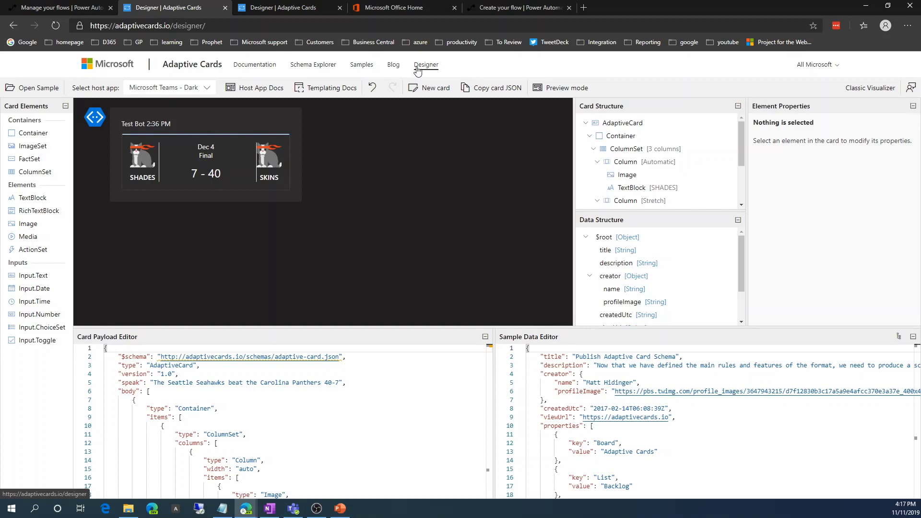
pyautogui.click(416, 69)
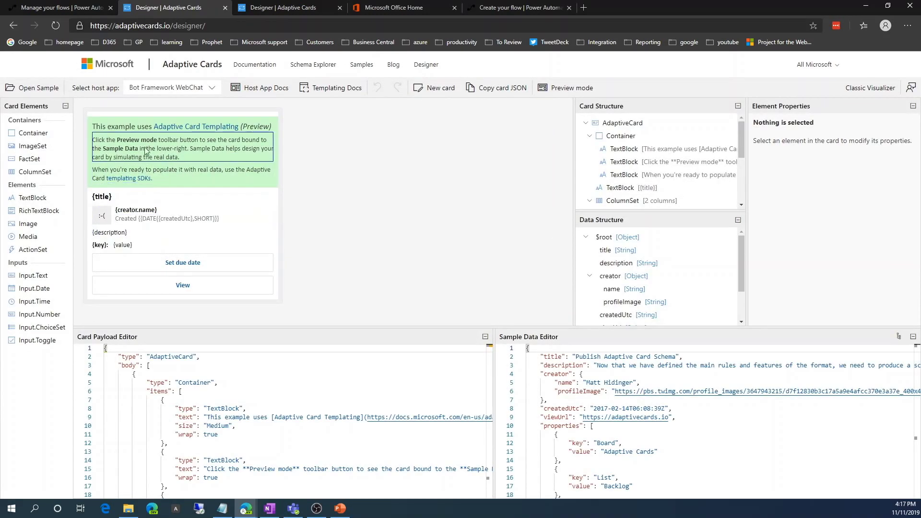
pyautogui.click(180, 92)
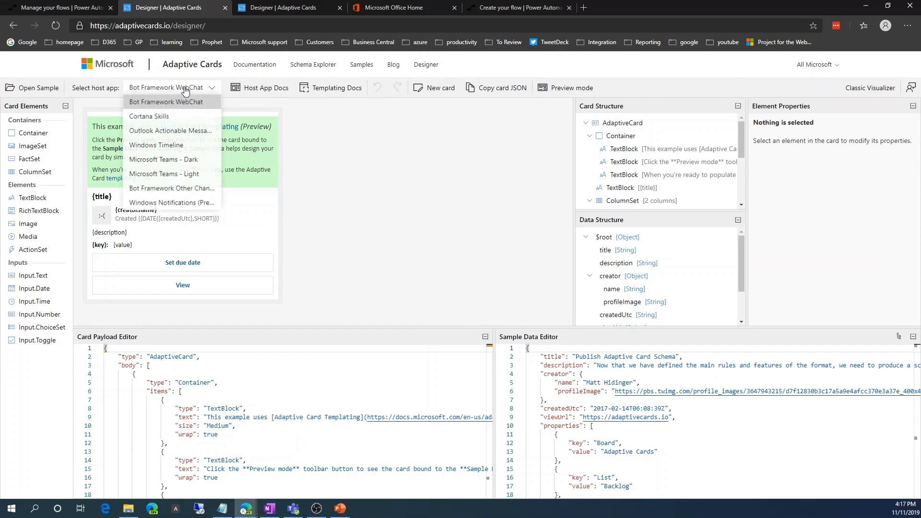
pyautogui.click(179, 164)
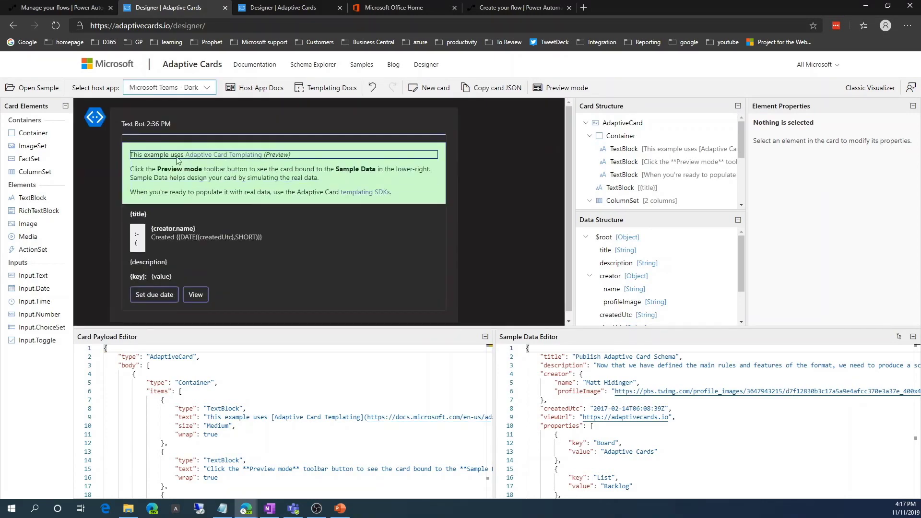
pyautogui.click(51, 94)
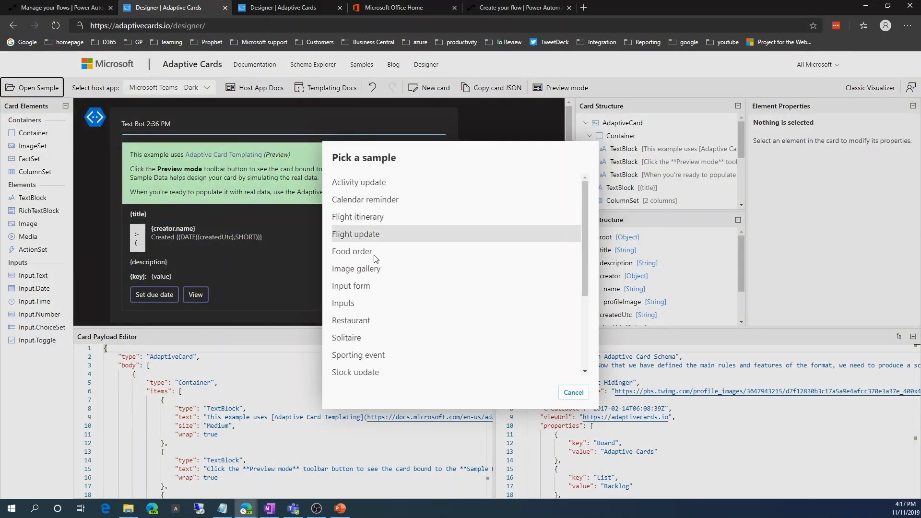
pyautogui.scroll(-2, 362, 342)
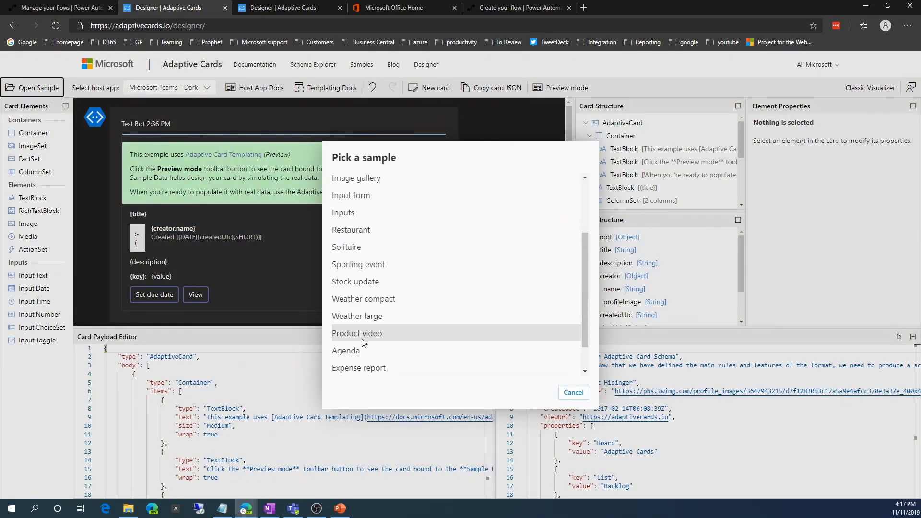
pyautogui.click(360, 302)
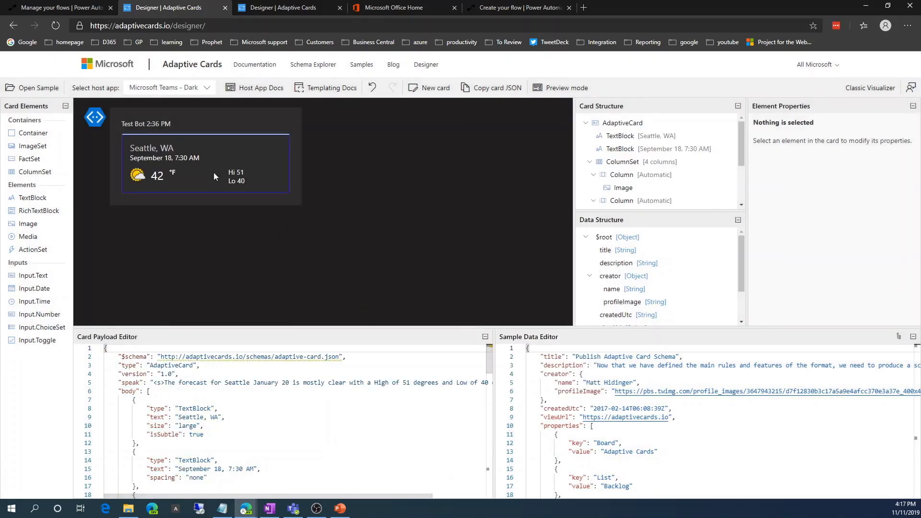
# Replace Seattle, WA with Winnipeg, MB in the card JSON and select the whole payload
pyautogui.click(154, 150)
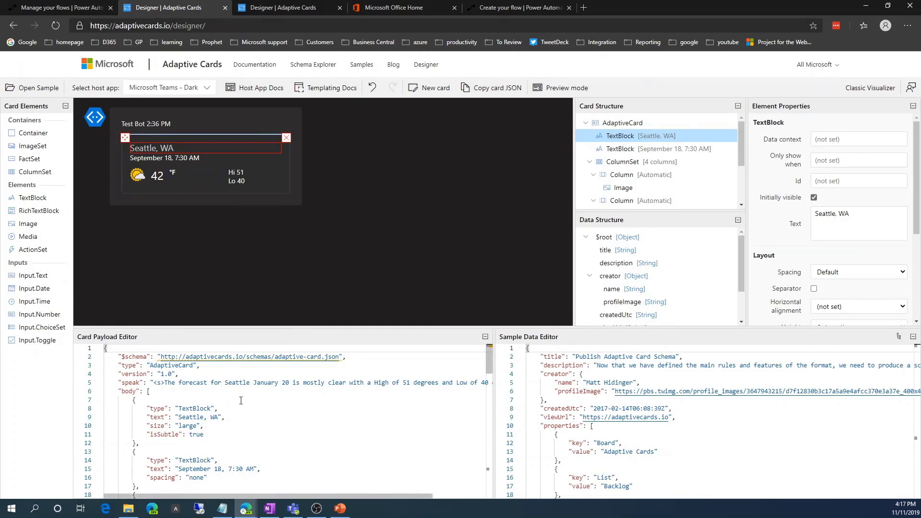
pyautogui.moveTo(218, 417); pyautogui.dragTo(178, 418)
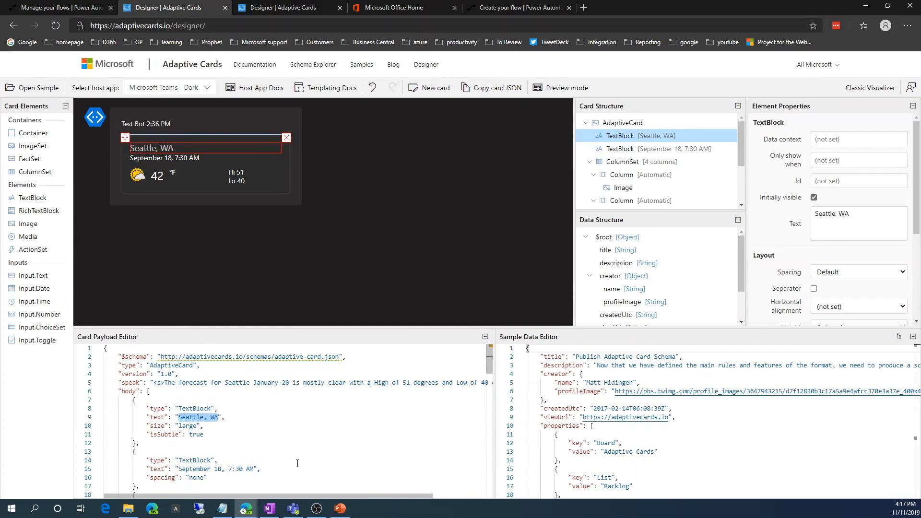
pyautogui.write('Winnpeg')
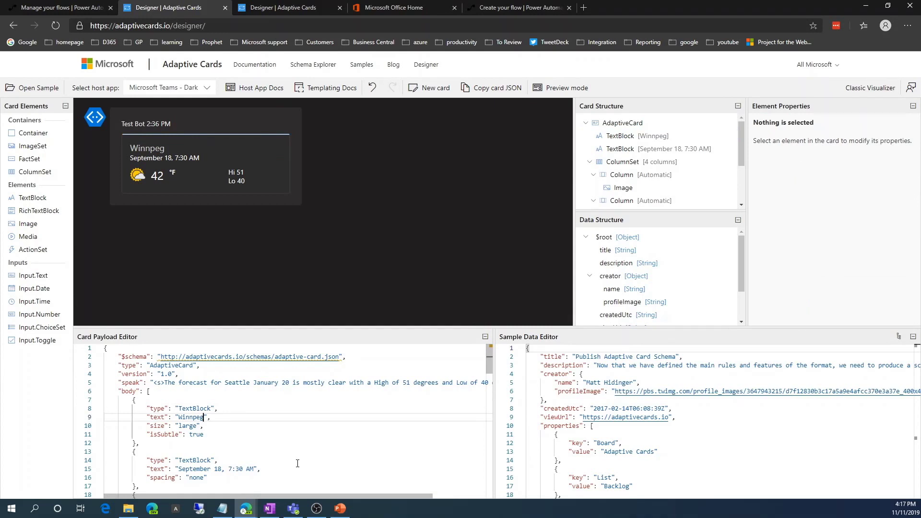
pyautogui.write(', ')
pyautogui.write('MB')
pyautogui.moveTo(109, 350); pyautogui.dragTo(245, 503)
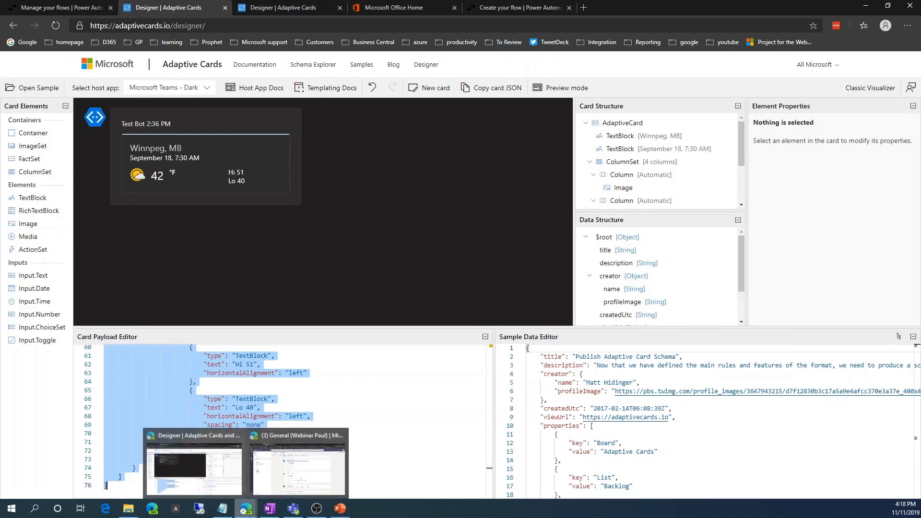
pyautogui.moveTo(293, 509)
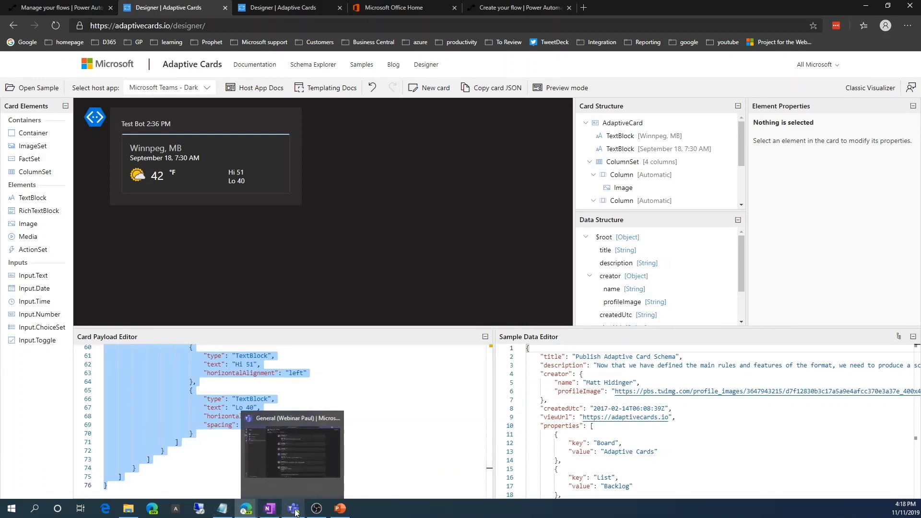
# In the Teams Flow tab, open 'weather flow bot - adaptive card' for editing
pyautogui.click(292, 465)
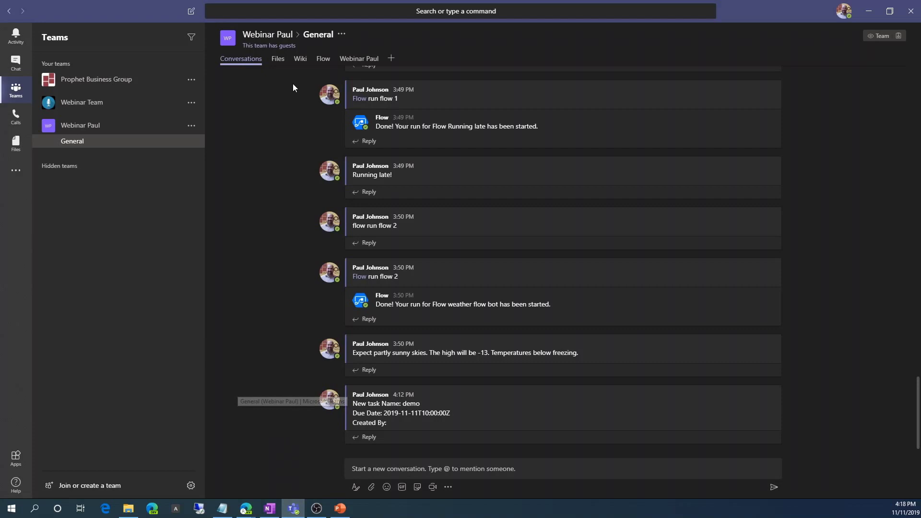
pyautogui.click(322, 61)
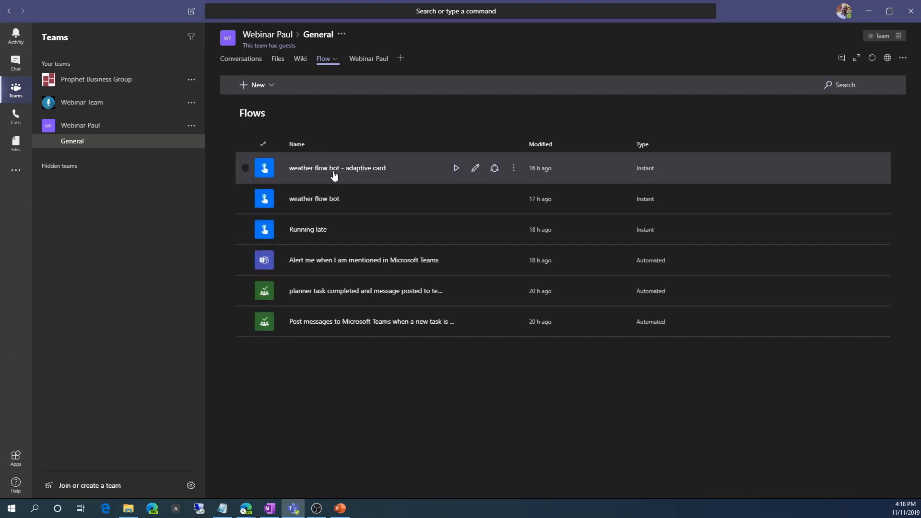
pyautogui.click(475, 168)
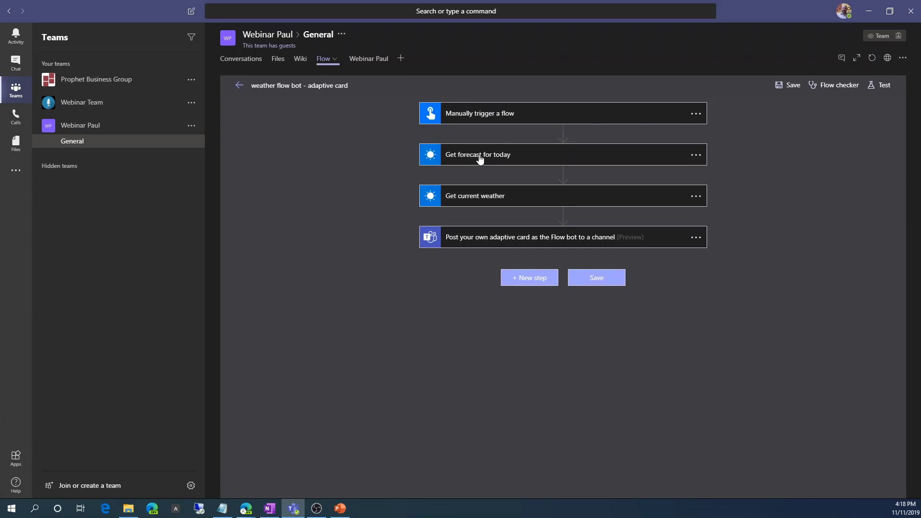
# Expand the post-adaptive-card step to show its message JSON with dynamic weather fields
pyautogui.click(469, 241)
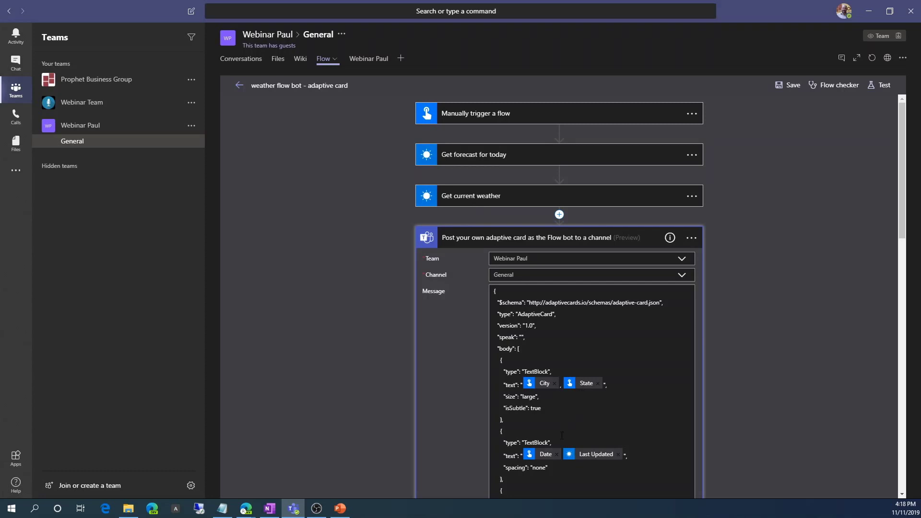
pyautogui.scroll(-2, 597, 460)
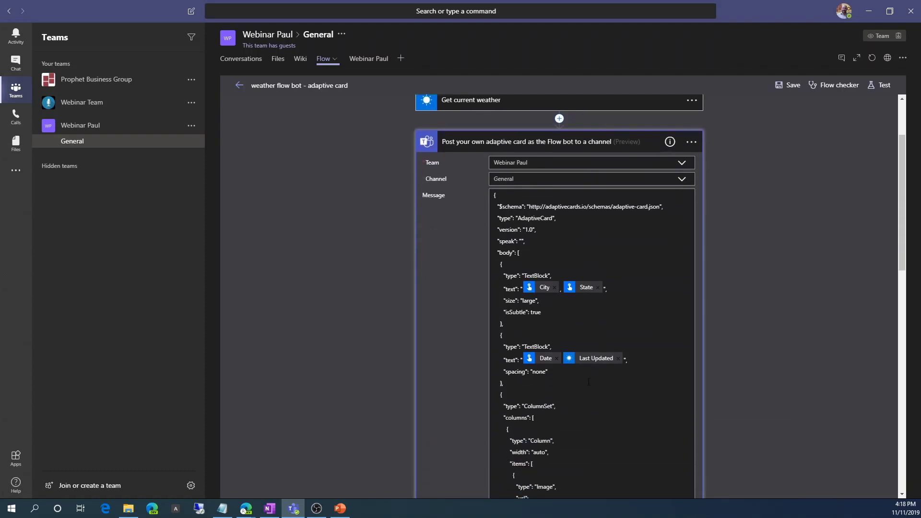
pyautogui.scroll(-4, 588, 382)
pyautogui.scroll(-1, 588, 382)
pyautogui.scroll(-1, 579, 360)
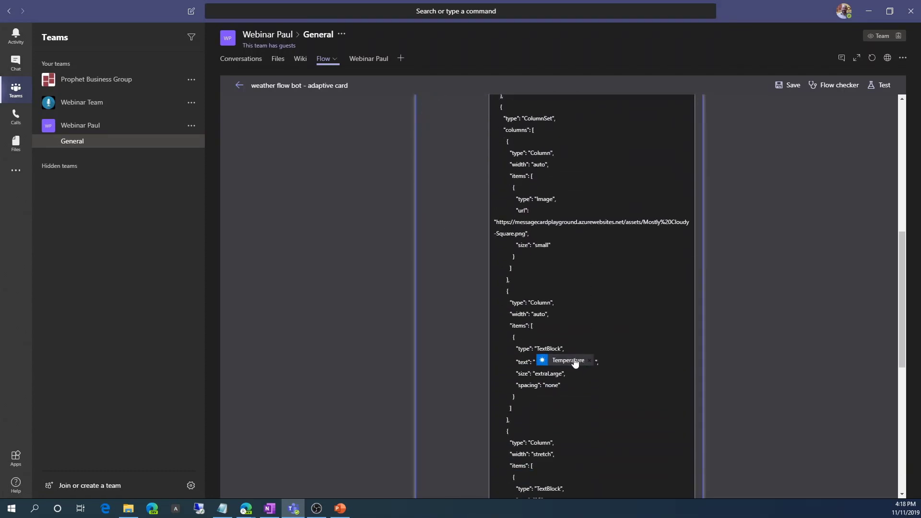
pyautogui.scroll(-3, 563, 390)
pyautogui.scroll(-3, 594, 358)
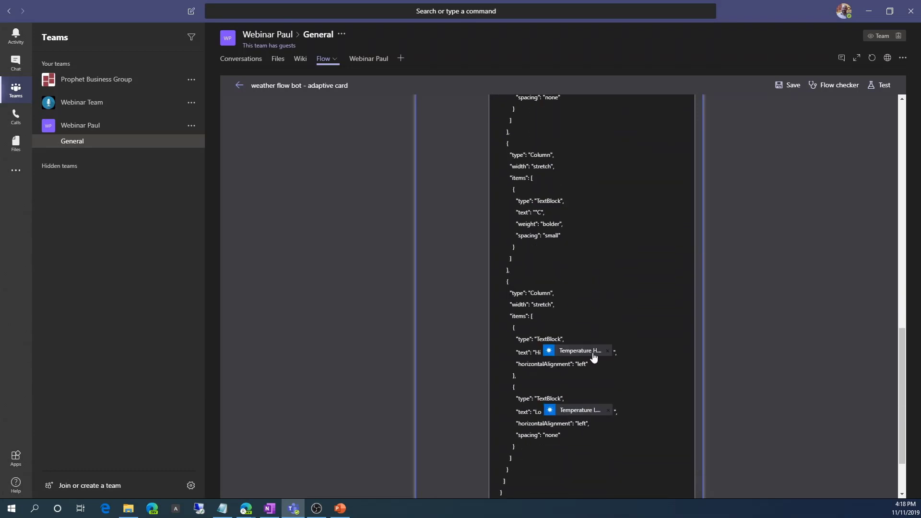
pyautogui.scroll(3, 586, 414)
pyautogui.scroll(3, 576, 395)
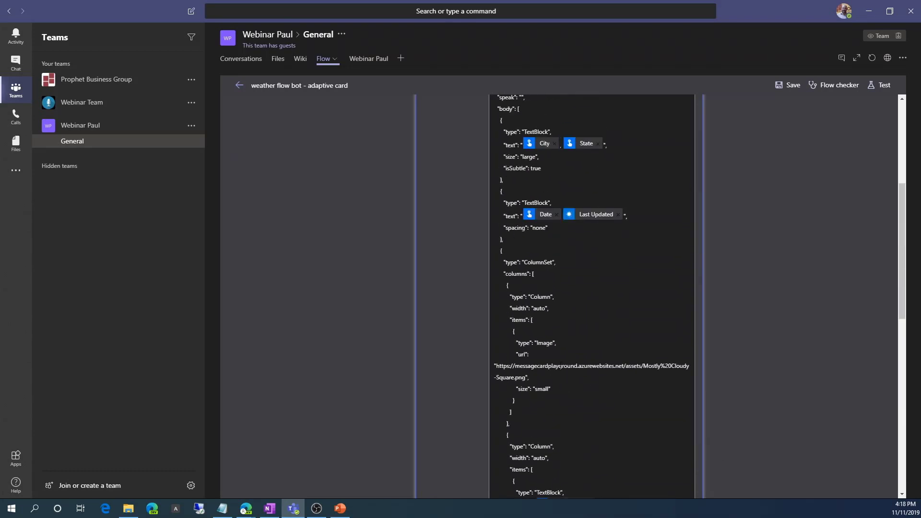
pyautogui.scroll(3, 560, 365)
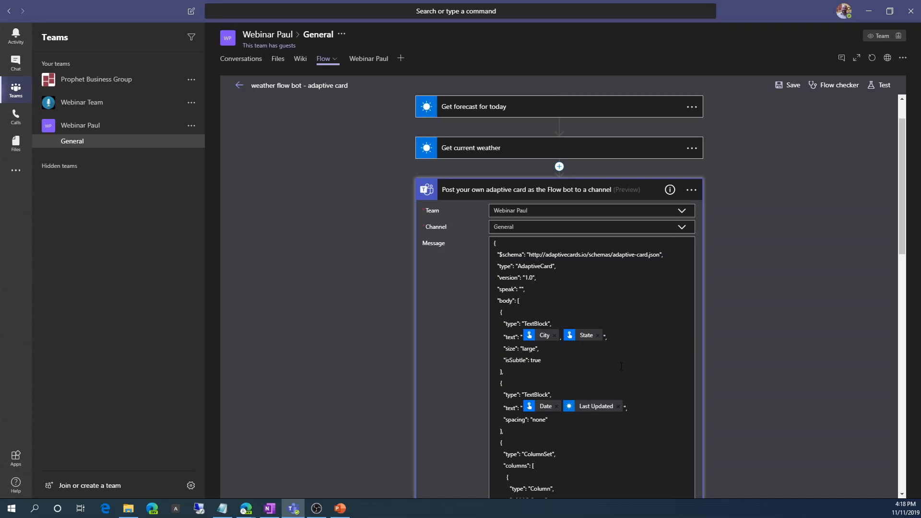
pyautogui.scroll(-3, 570, 336)
pyautogui.scroll(-3, 597, 367)
pyautogui.scroll(-1, 608, 379)
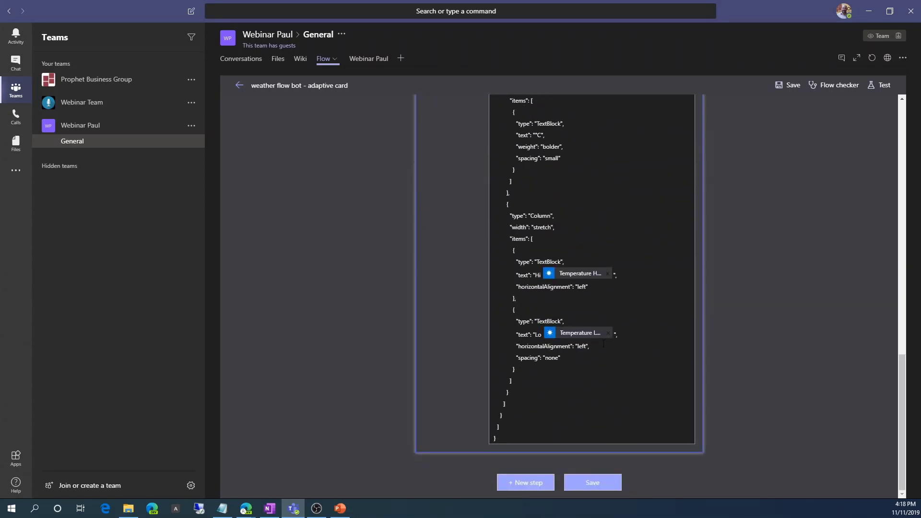
pyautogui.click(616, 333)
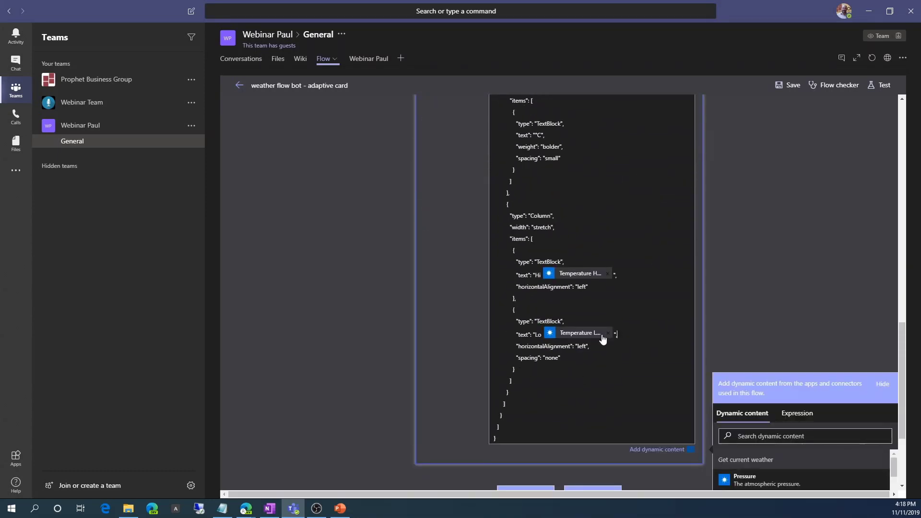
pyautogui.scroll(-2, 902, 425)
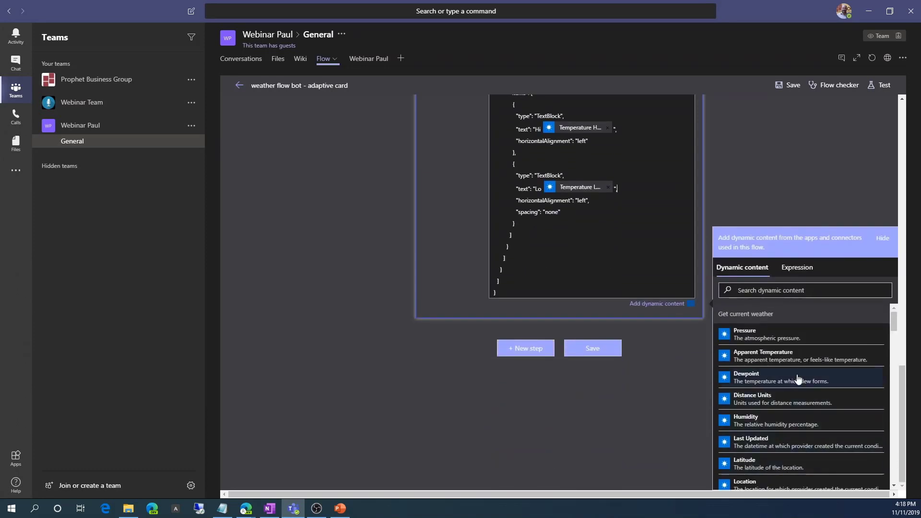
pyautogui.scroll(-3, 800, 382)
pyautogui.scroll(-3, 795, 382)
pyautogui.scroll(-1, 794, 378)
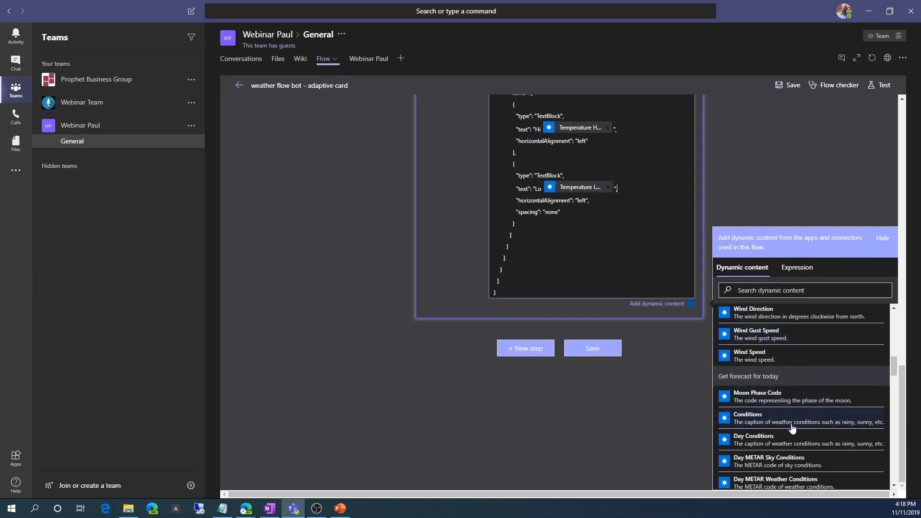
pyautogui.scroll(3, 770, 406)
pyautogui.scroll(3, 792, 411)
pyautogui.click(869, 205)
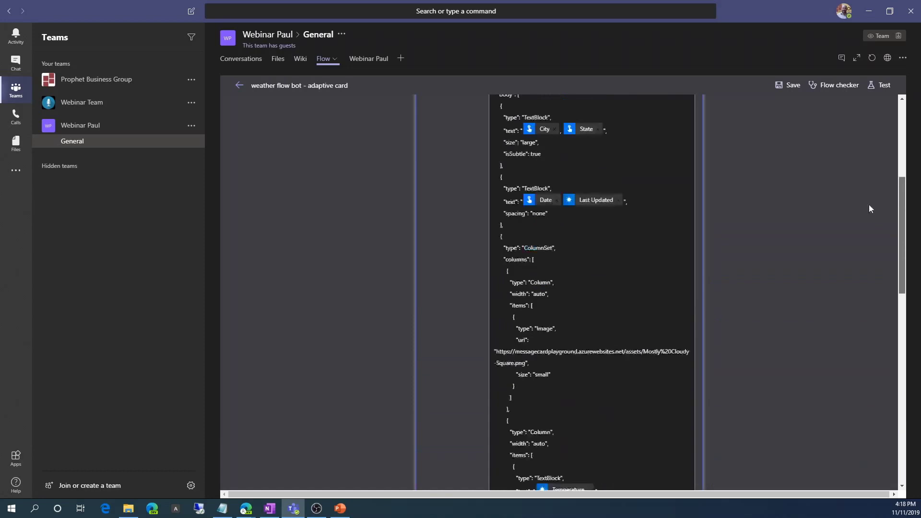
pyautogui.scroll(5, 868, 180)
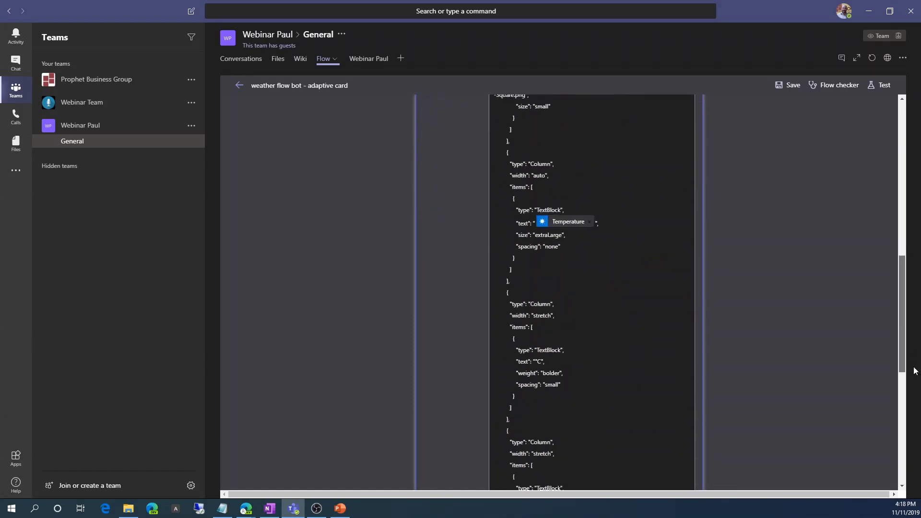
pyautogui.moveTo(898, 213); pyautogui.dragTo(908, 481)
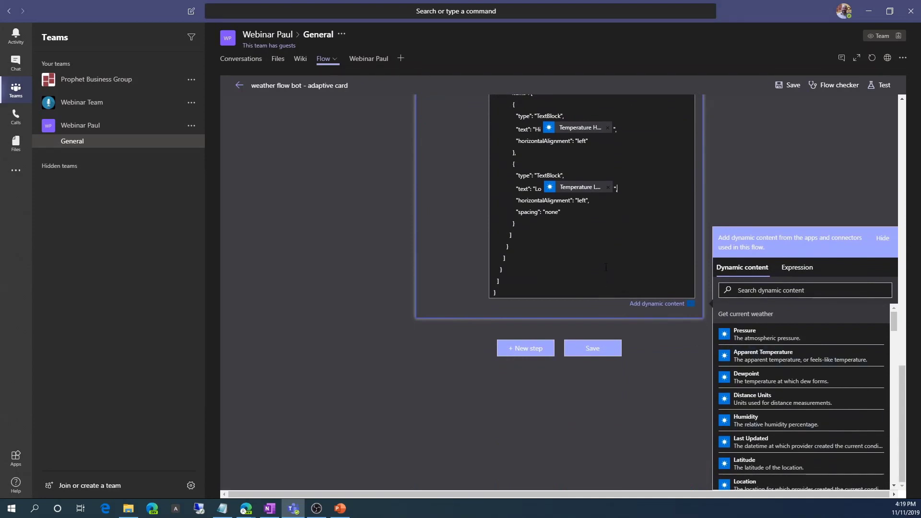
pyautogui.click(641, 234)
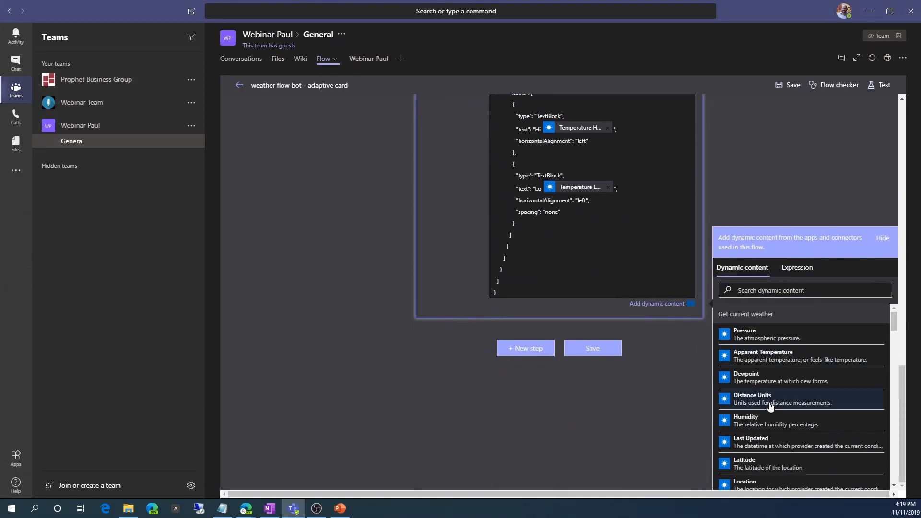
pyautogui.click(745, 419)
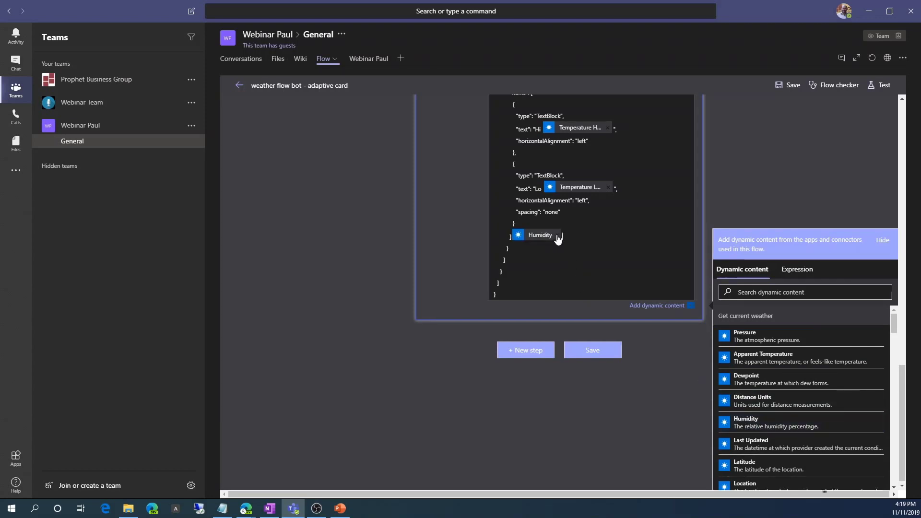
pyautogui.click(559, 236)
pyautogui.scroll(2, 584, 254)
pyautogui.scroll(3, 594, 267)
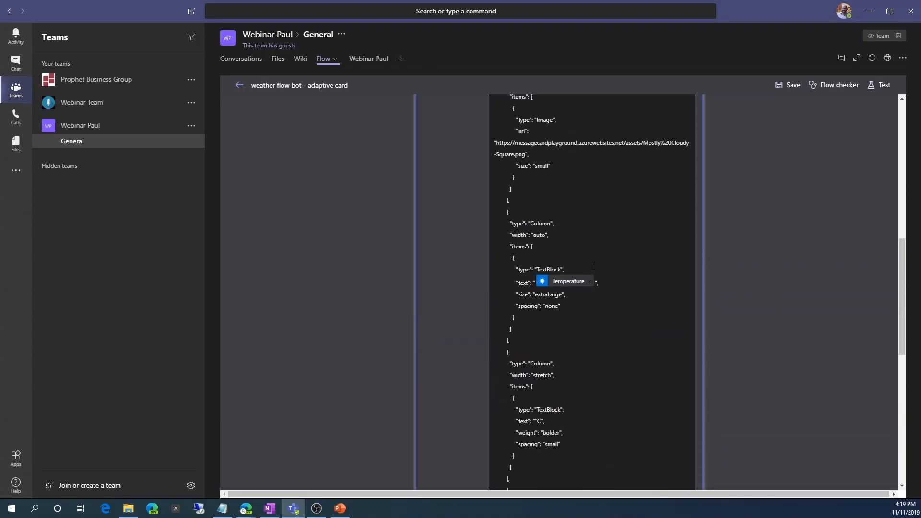
pyautogui.scroll(5, 594, 266)
pyautogui.scroll(4, 589, 310)
pyautogui.scroll(2, 583, 352)
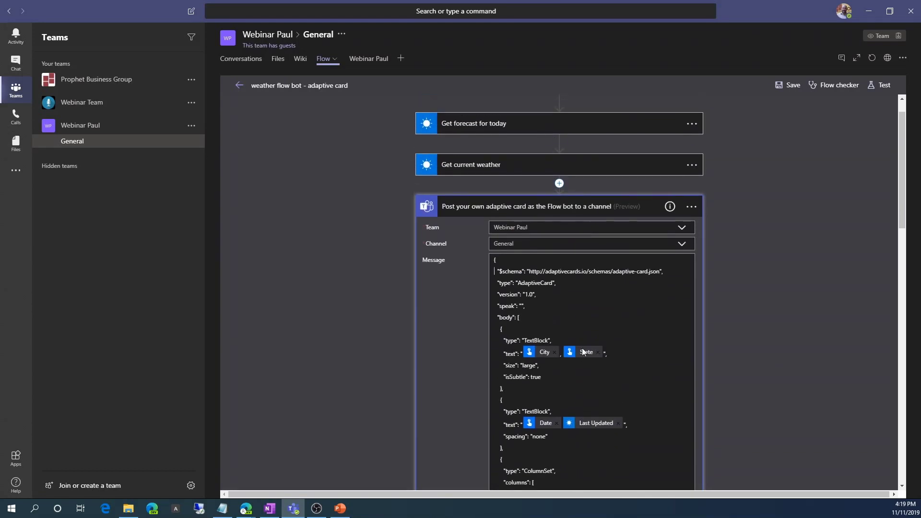
pyautogui.scroll(2, 583, 352)
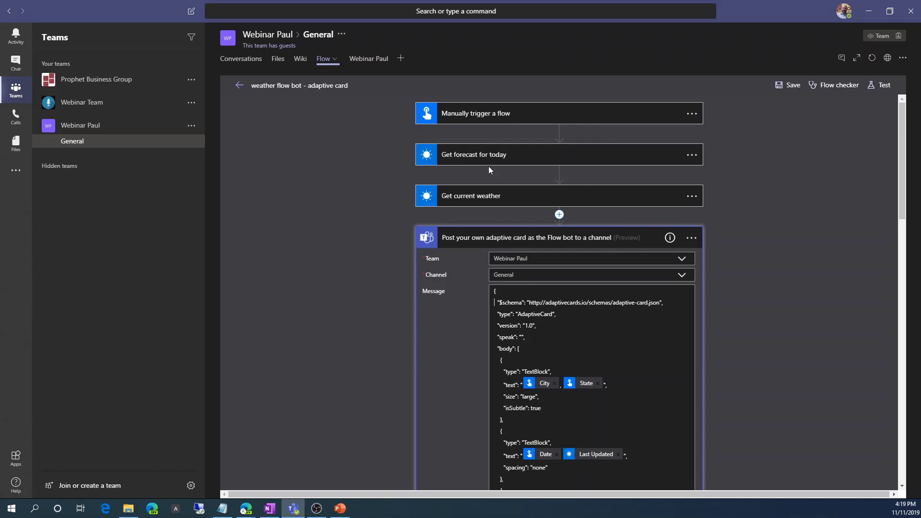
# Run 'weather flow bot - adaptive card' from the Flow tab to post the Winnipeg weather card
pyautogui.click(259, 64)
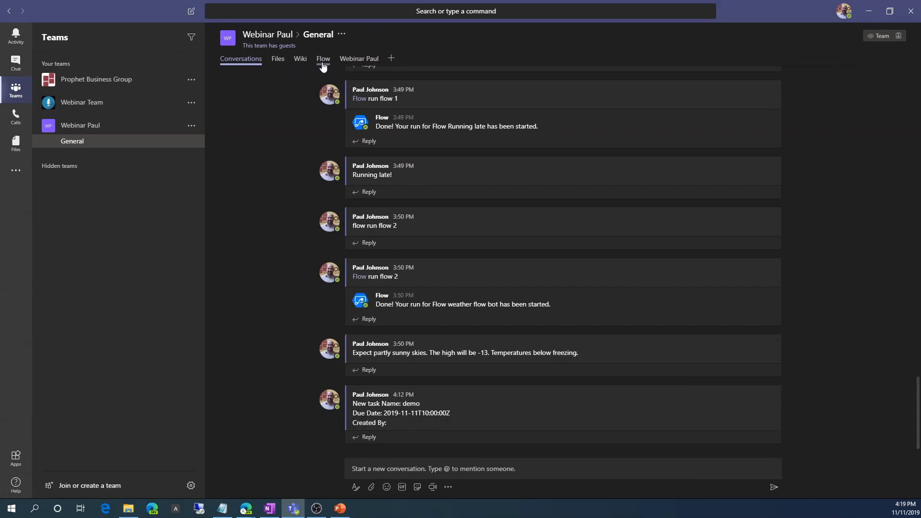
pyautogui.click(323, 61)
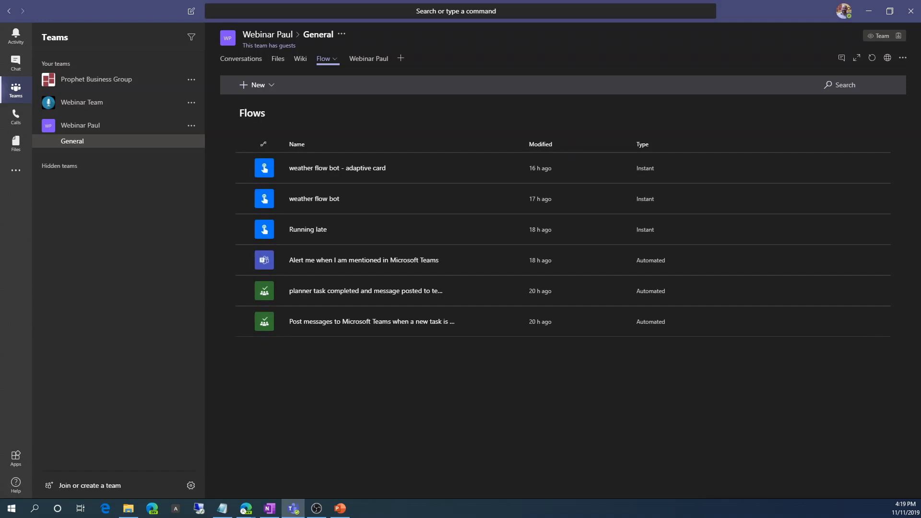
pyautogui.moveTo(337, 168)
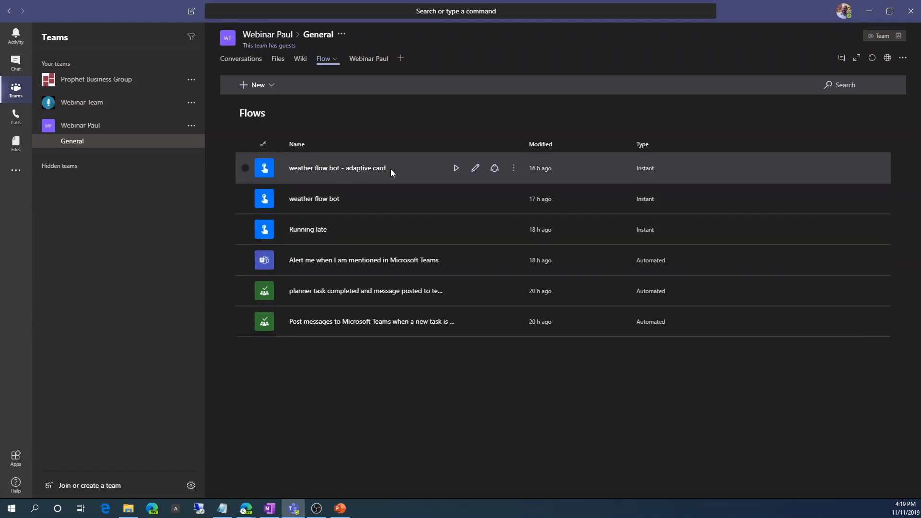
pyautogui.click(453, 169)
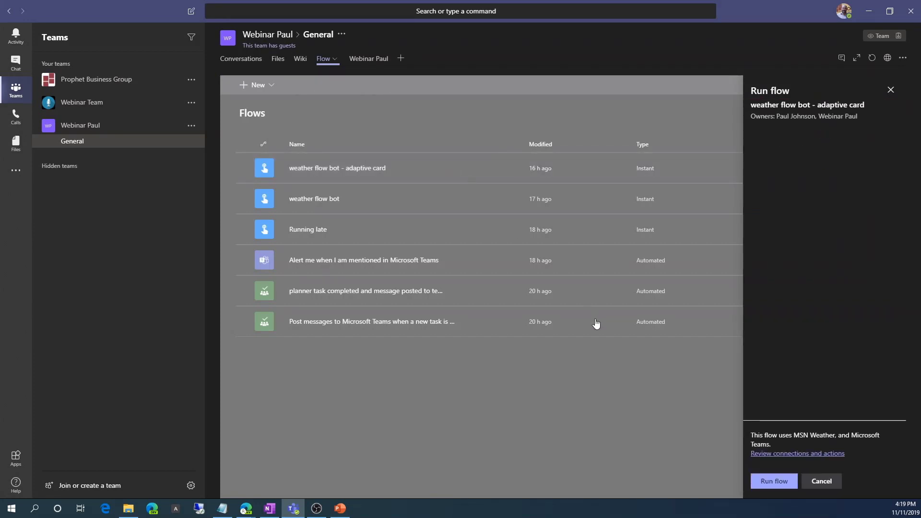
pyautogui.click(775, 481)
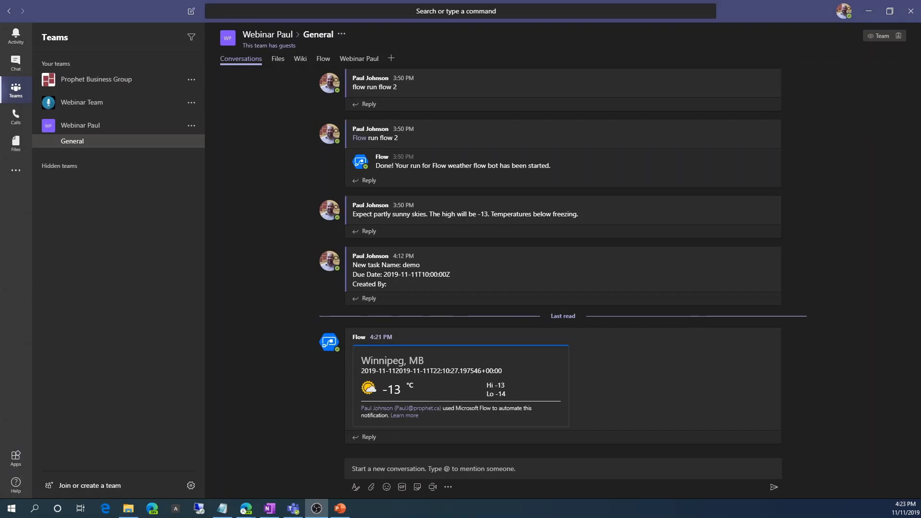
# Return to the slide show and advance to slide 15, Webinar Recap
pyautogui.click(341, 510)
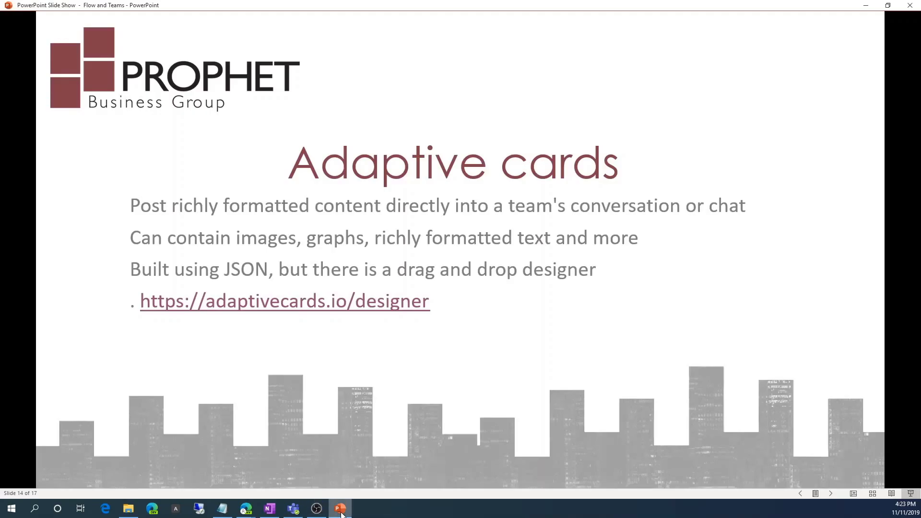
pyautogui.press('Right')
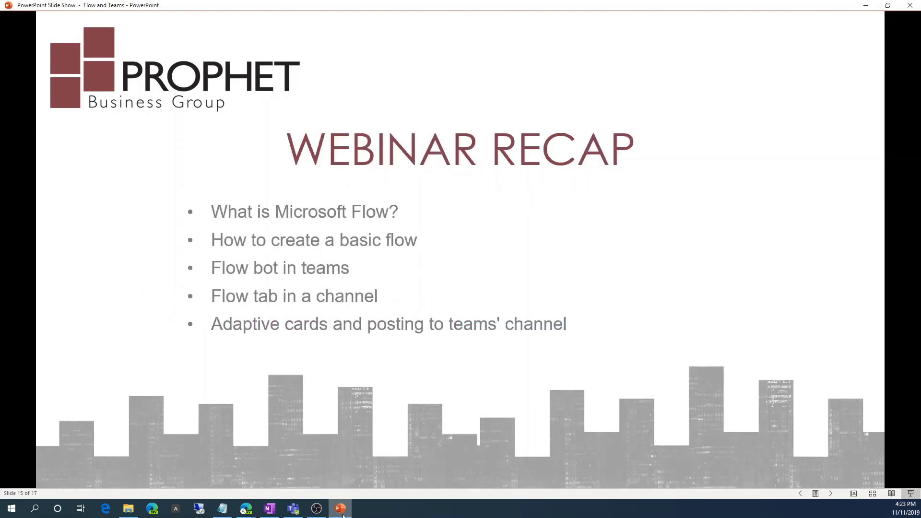